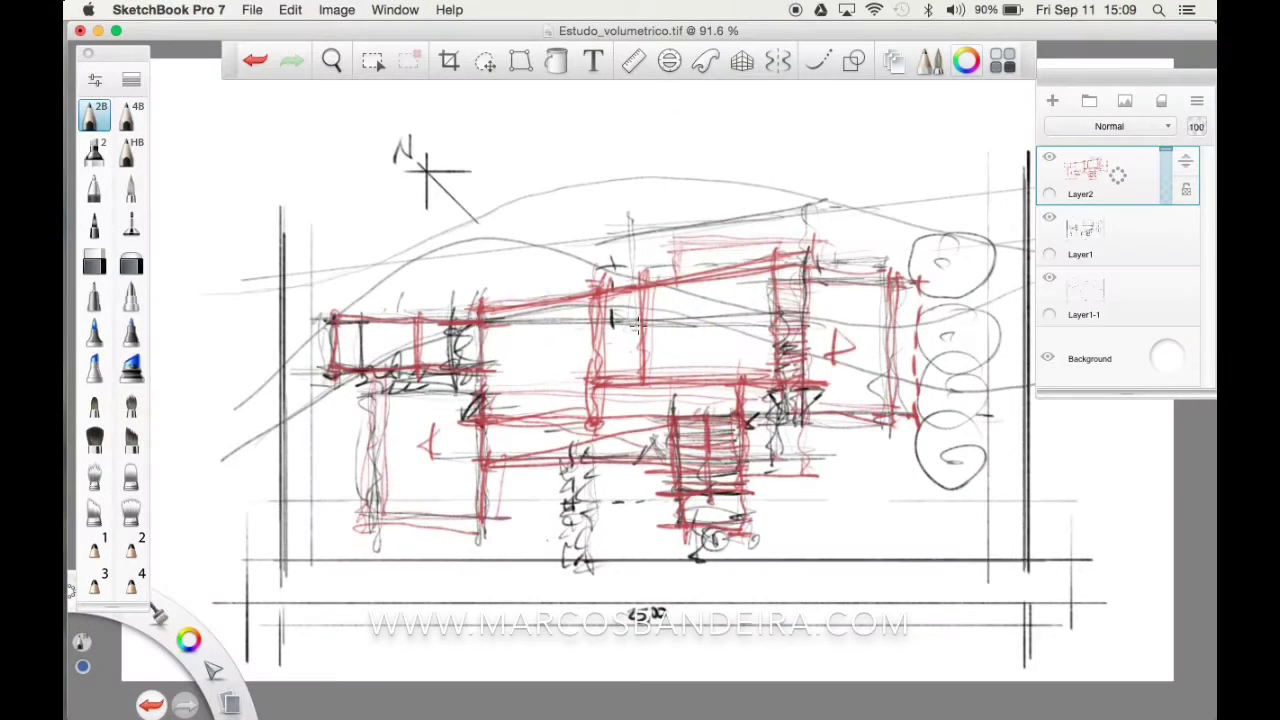
- Move the layer list aside and zoom out to see the whole SketchBook Pro sketch
mouse_move(1082, 85)
mouse_down()
mouse_move(1070, 160)
mouse_move(1082, 162)
mouse_up()
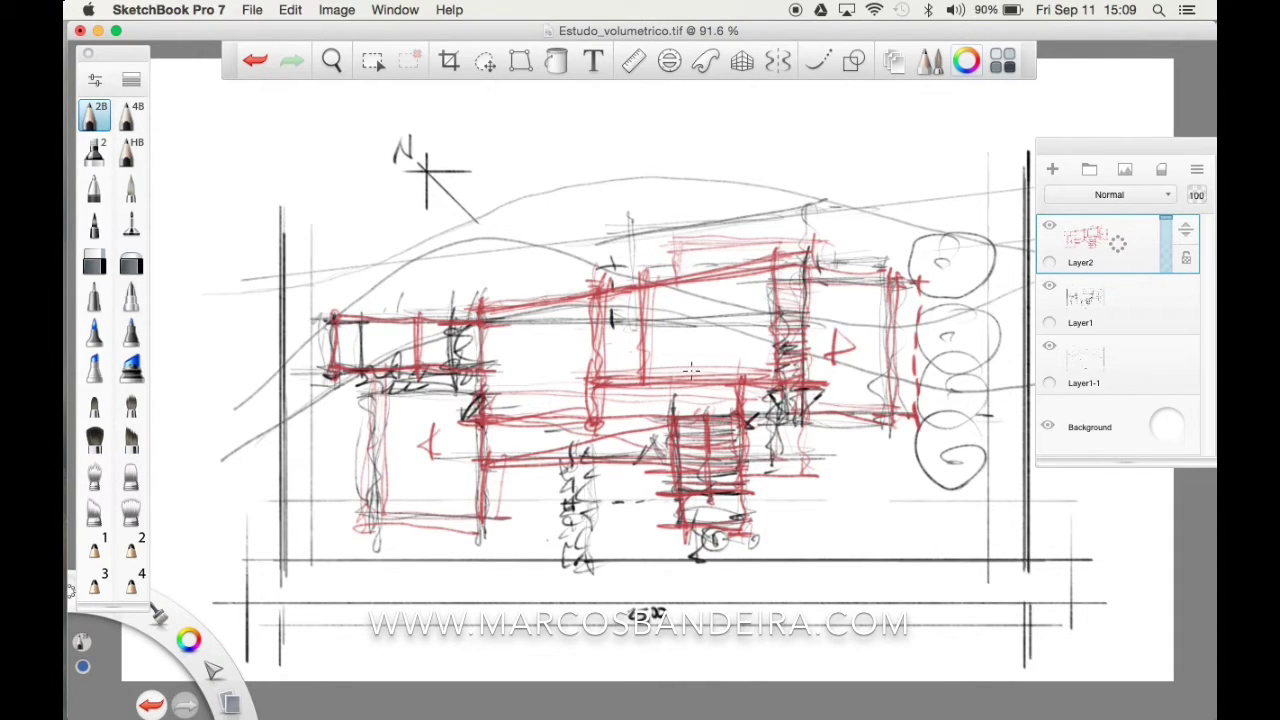
key(space)
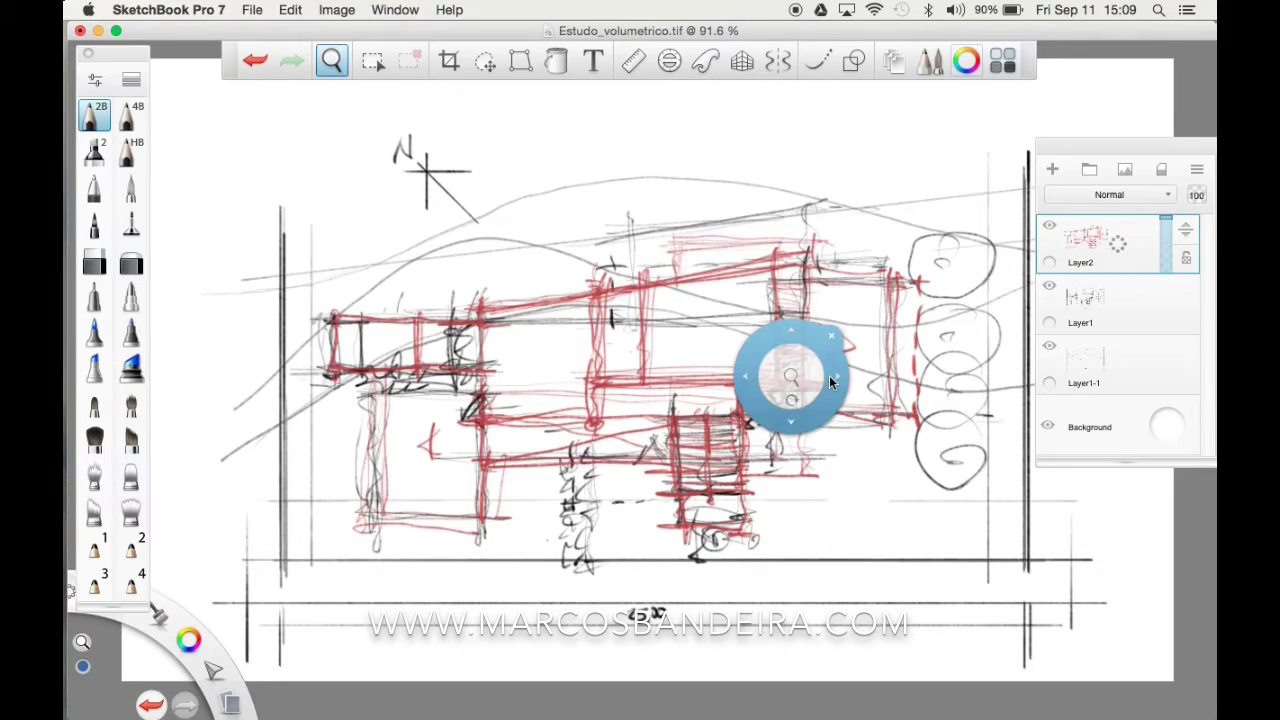
drag(836, 383, 786, 337)
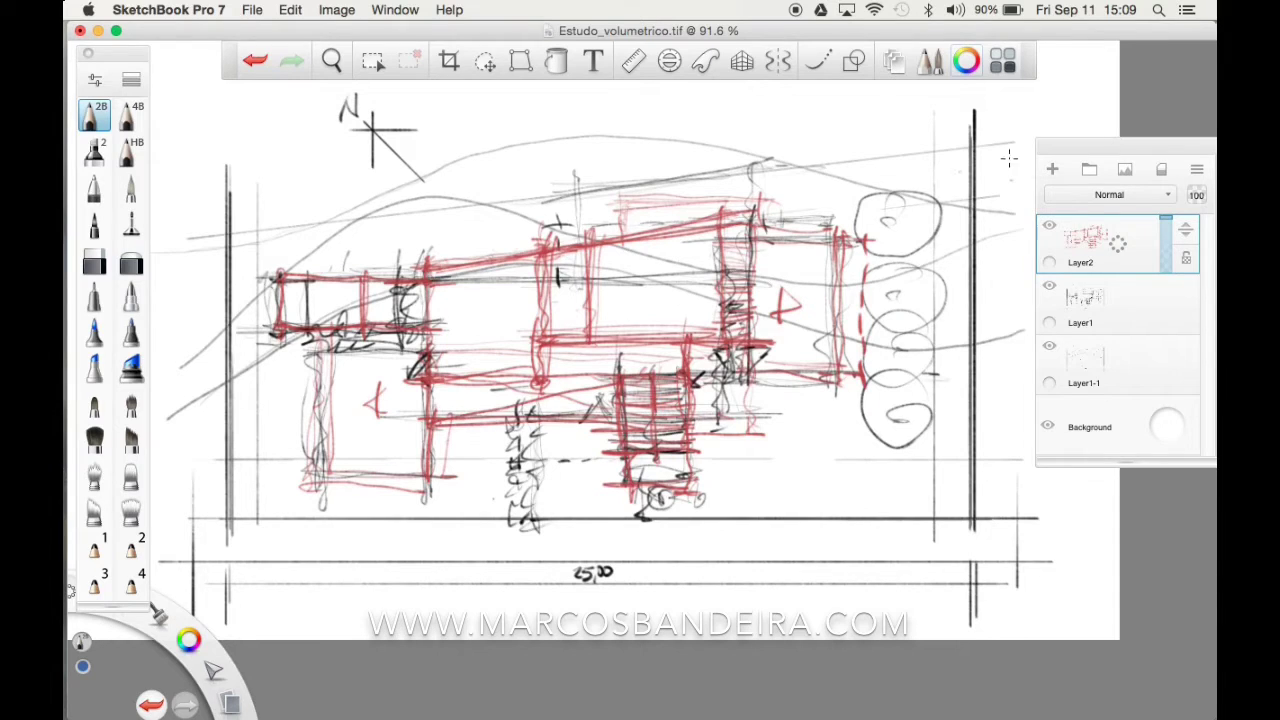
drag(1085, 149, 1063, 126)
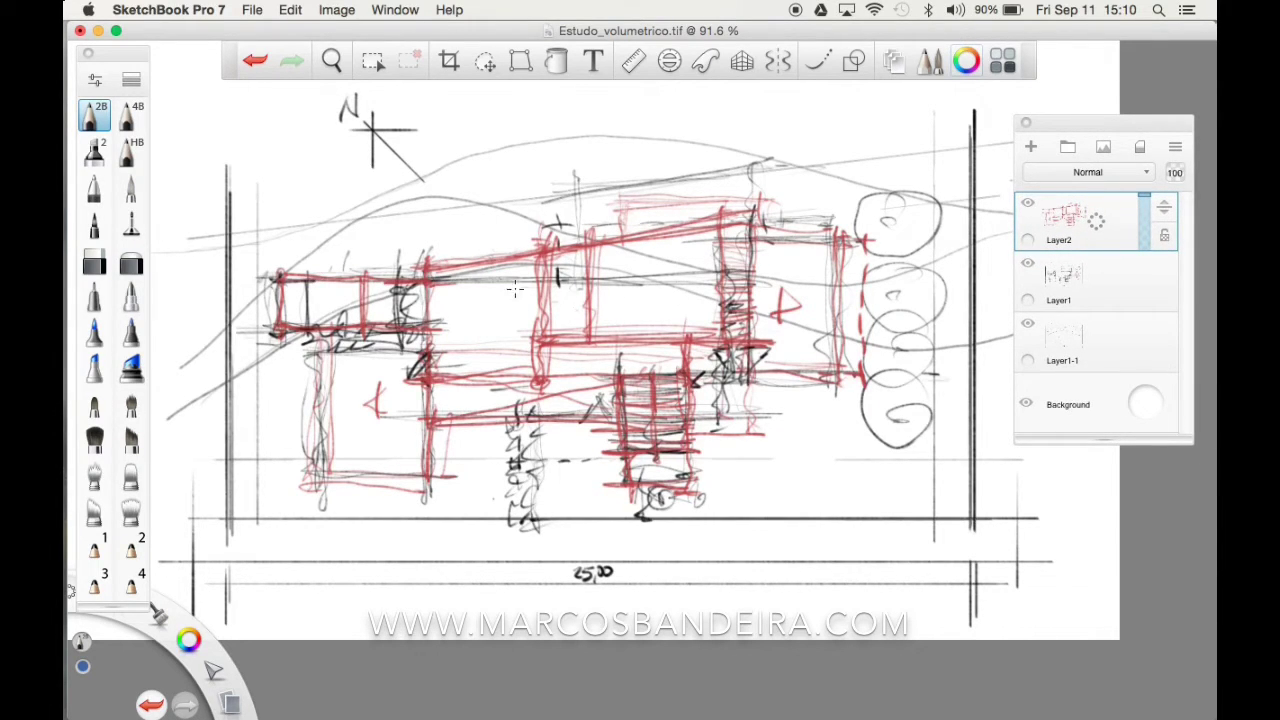
click(198, 12)
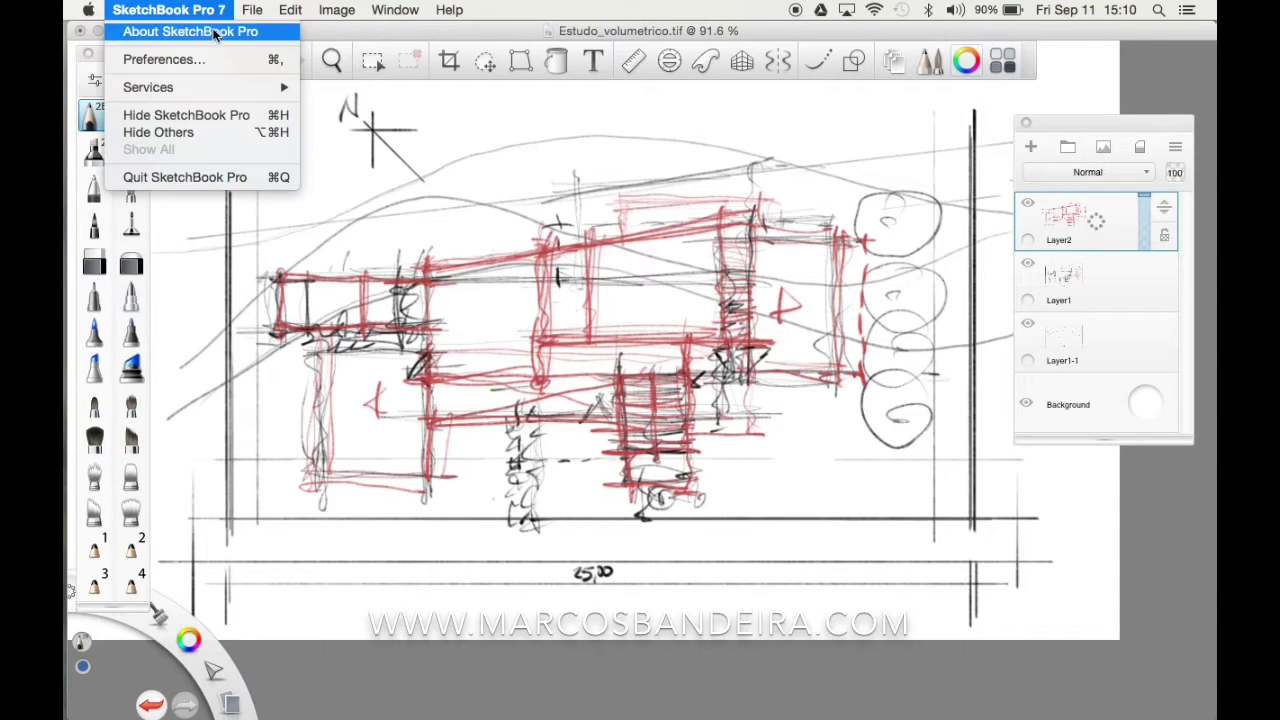
click(483, 127)
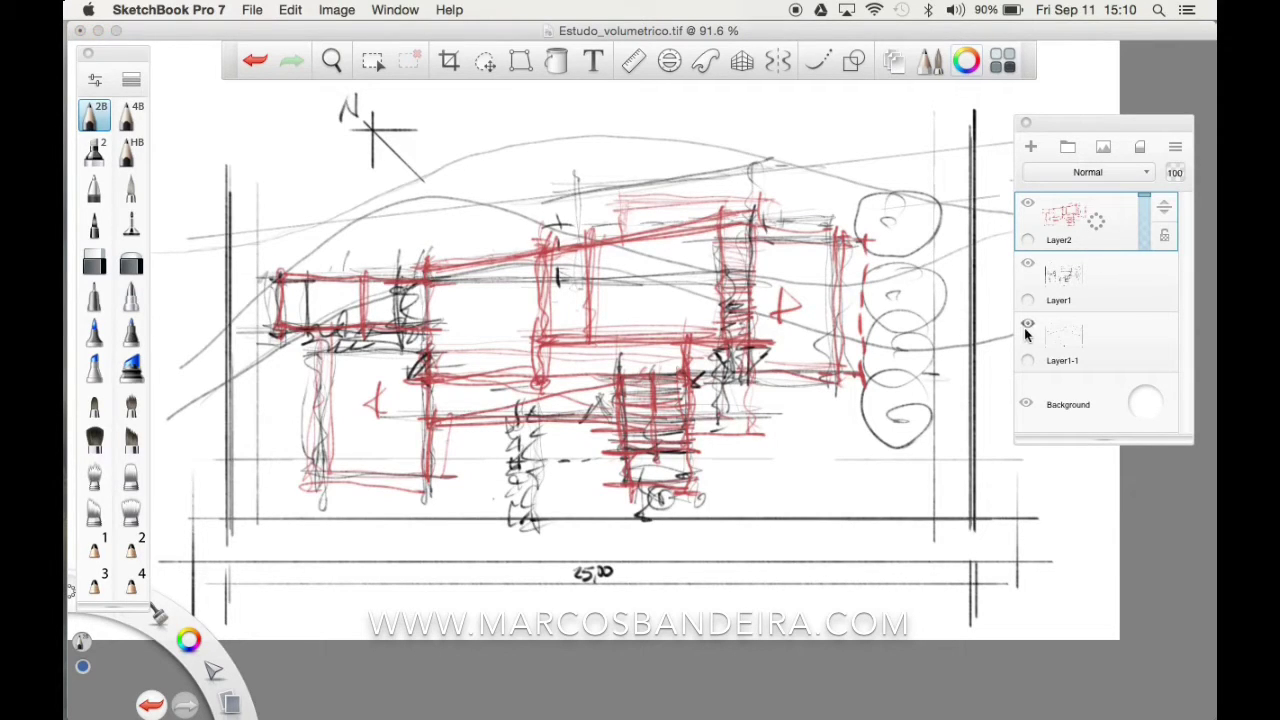
- Hide Layer2 and Layer1 to view the terrain layer alone, then show both again
click(1027, 203)
click(1028, 264)
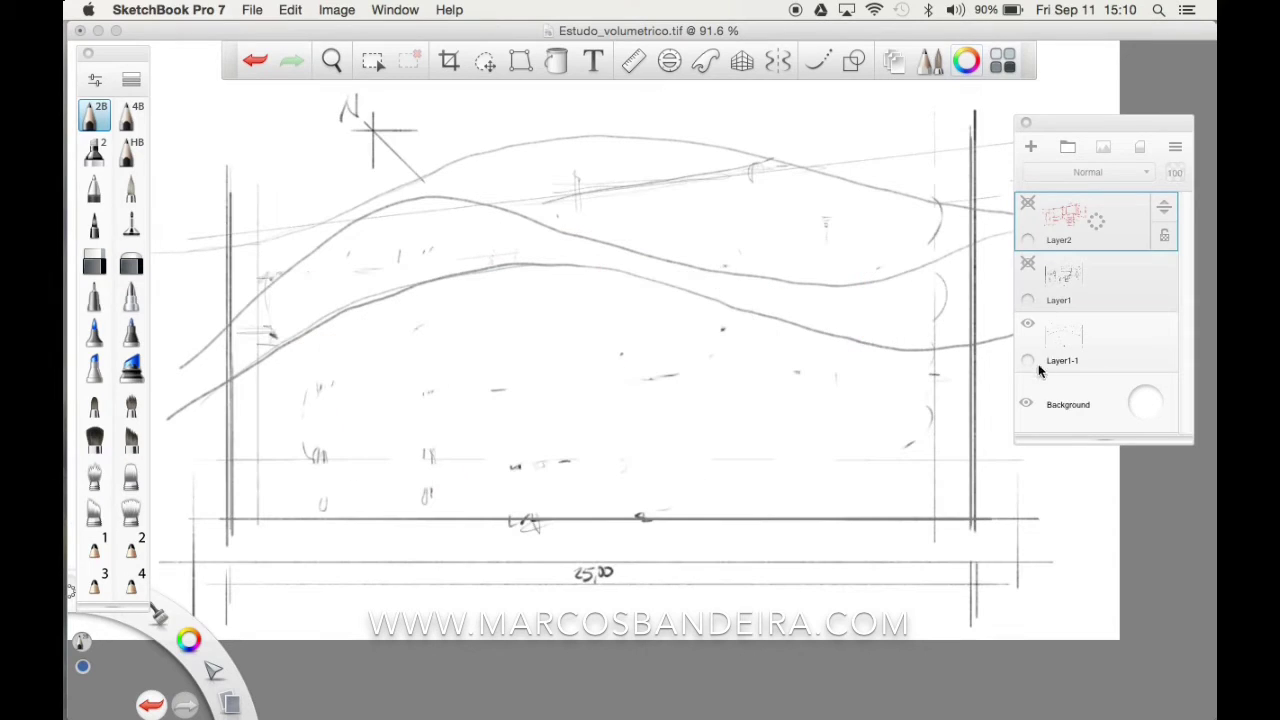
click(1072, 338)
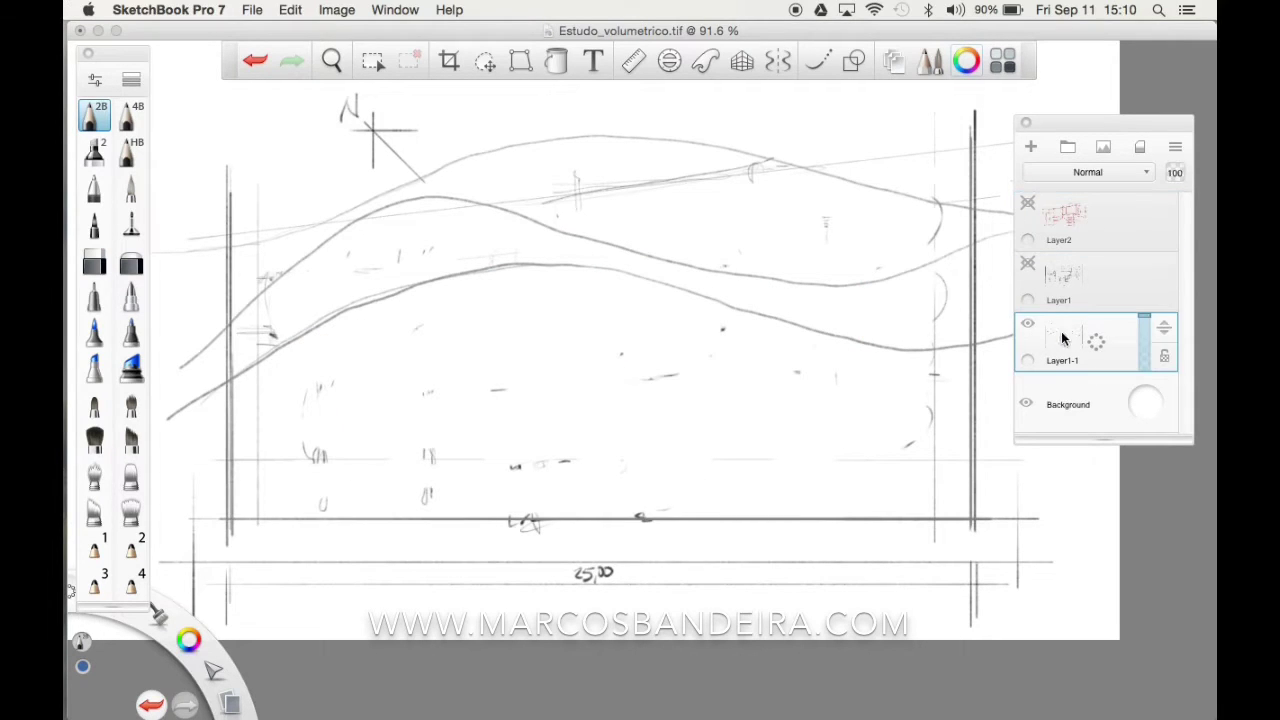
click(1027, 264)
click(1027, 203)
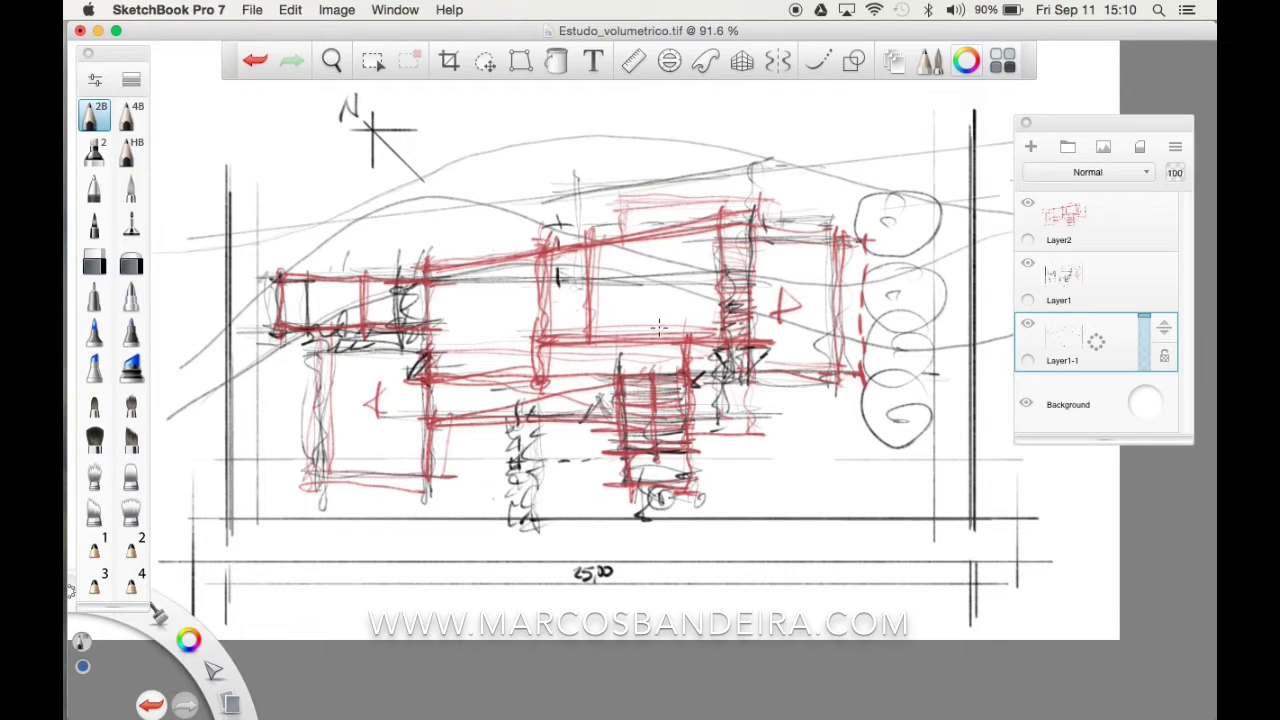
- Circle the overall dimension below the sketch, undo it, and show all open windows
drag(1071, 126, 1083, 99)
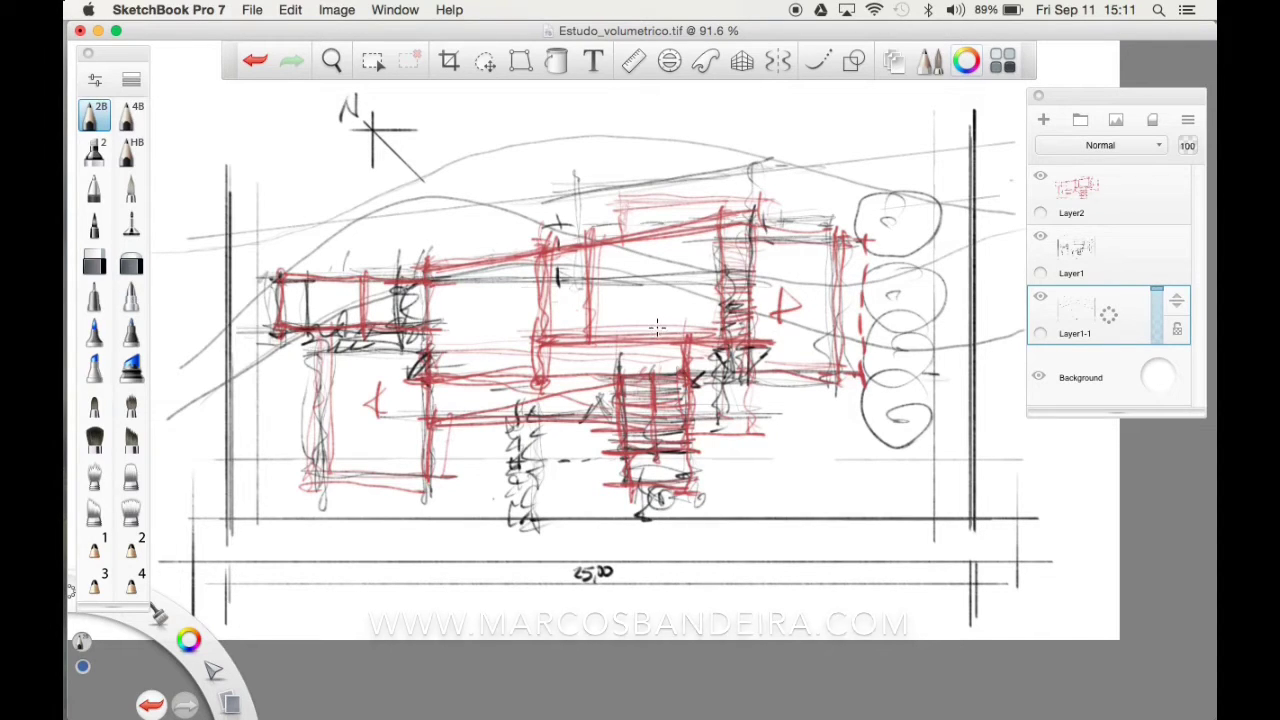
drag(620, 544, 622, 542)
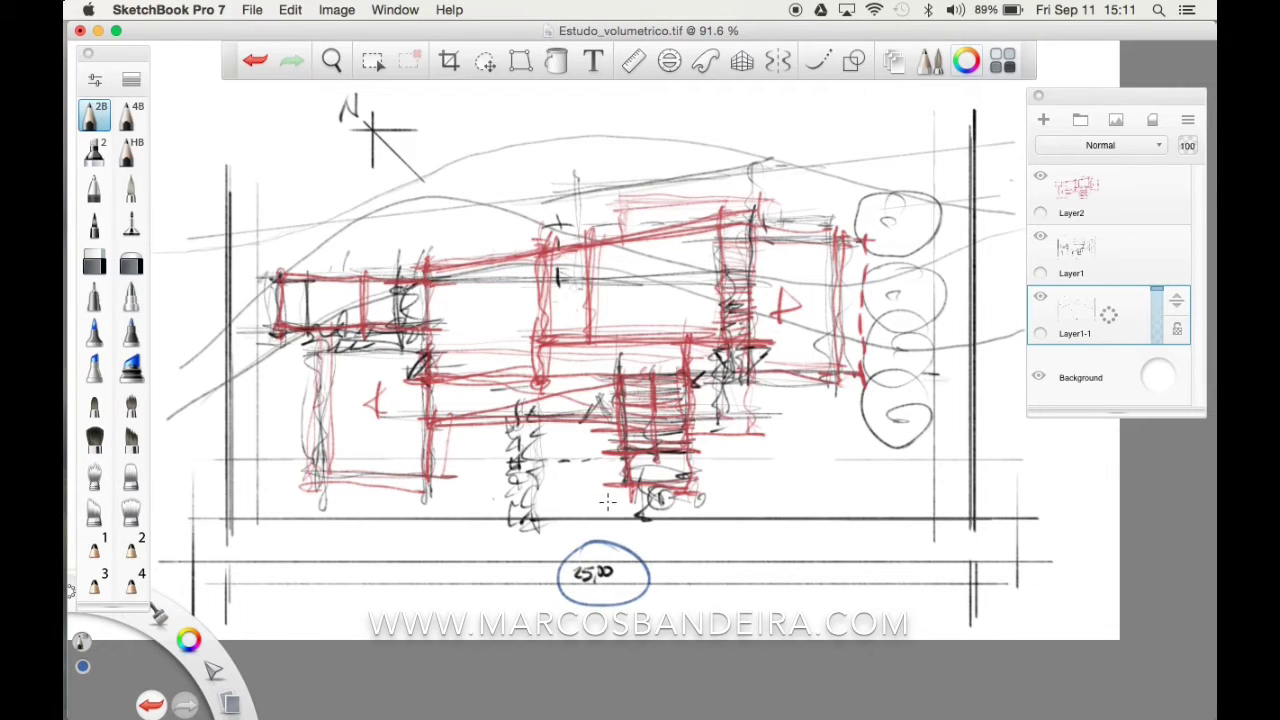
key(ctrl+z)
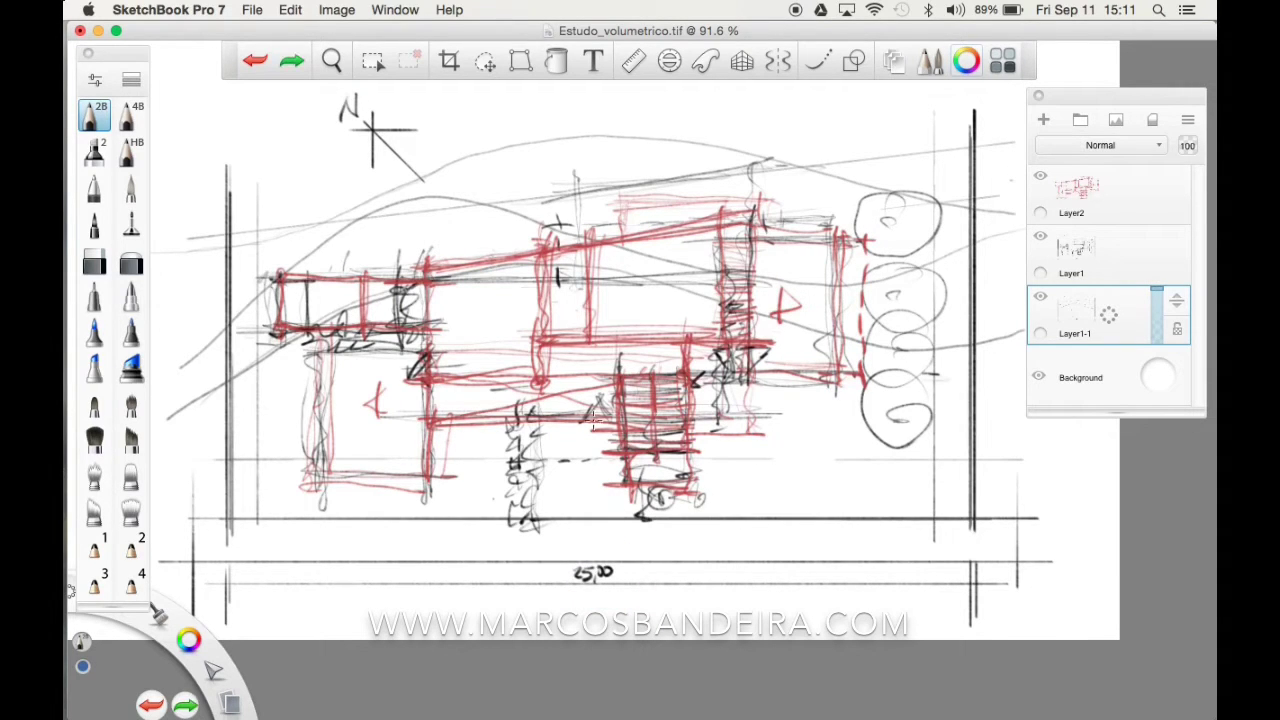
key(ctrl+Up)
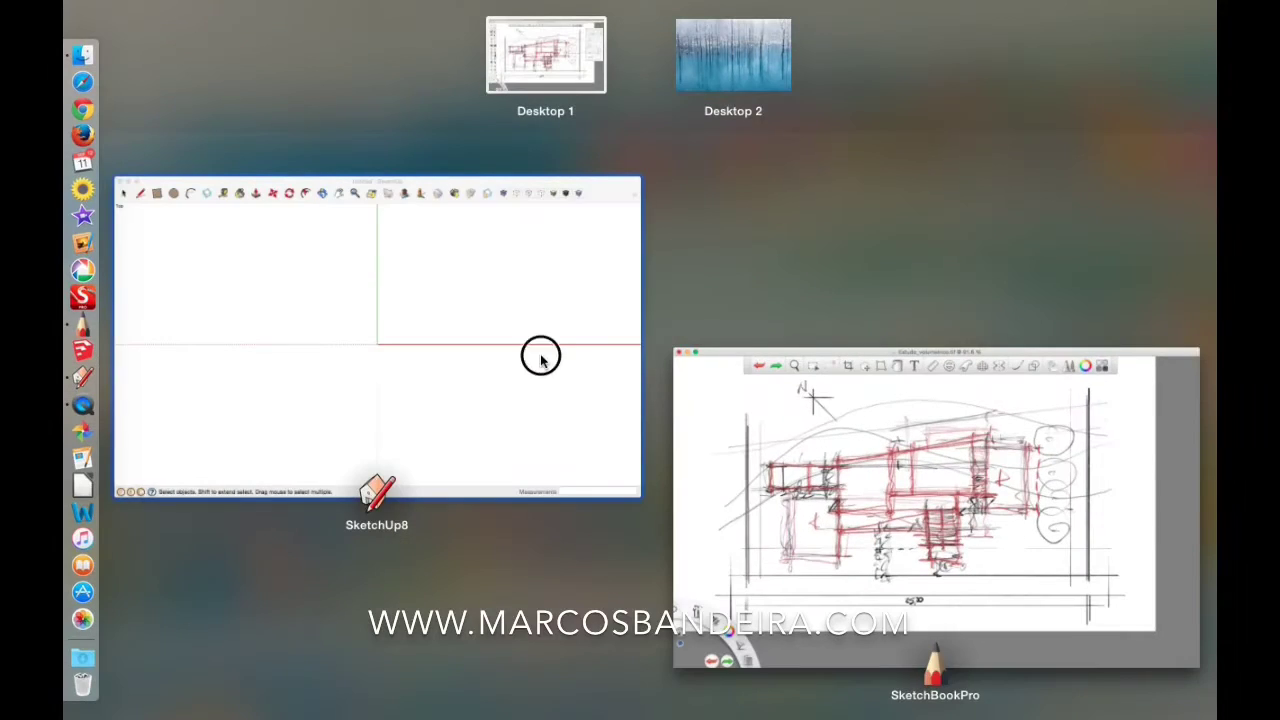
- Import terreno.jpg into SketchUp as an image, using the JPEG Image (*.jpg) format
click(541, 360)
click(200, 10)
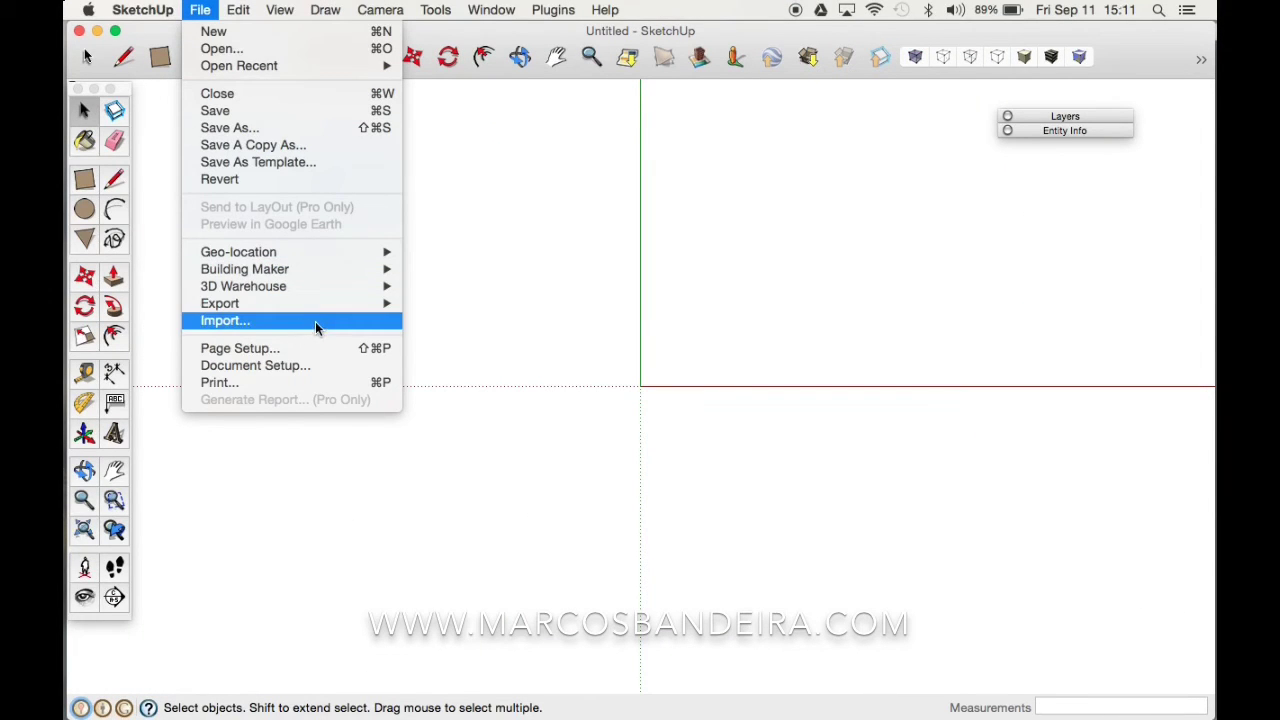
click(316, 324)
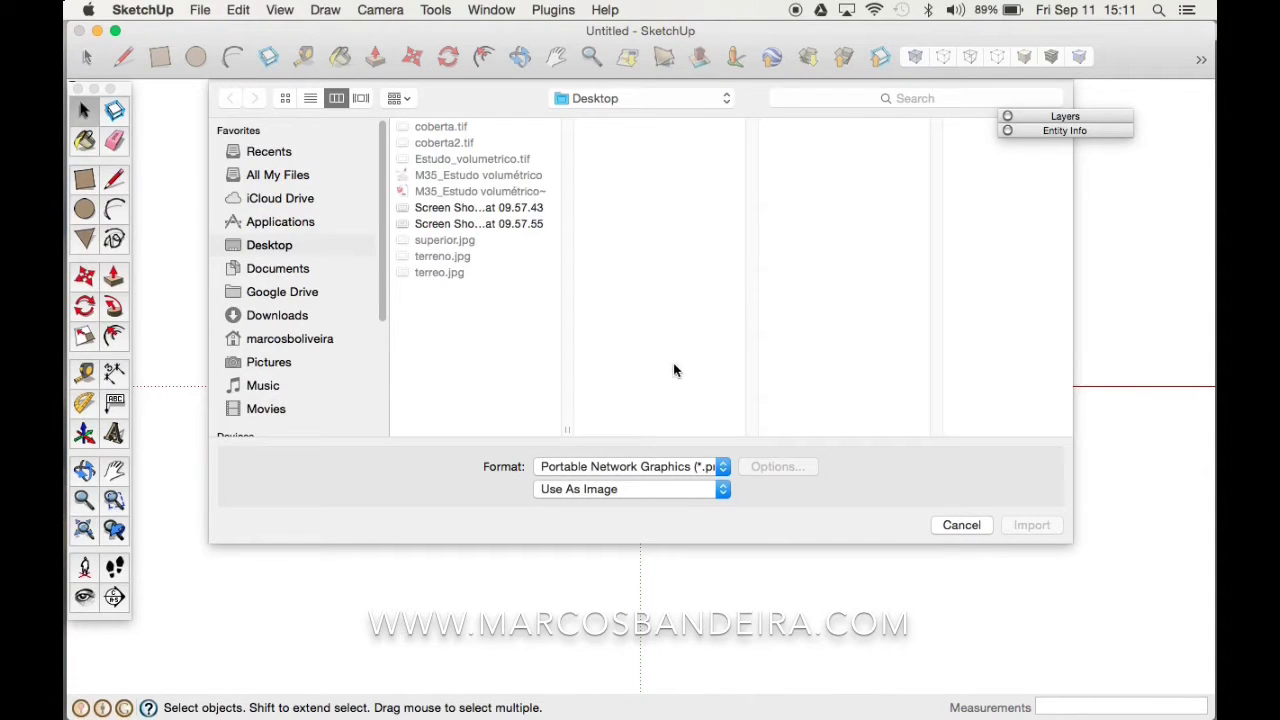
click(585, 490)
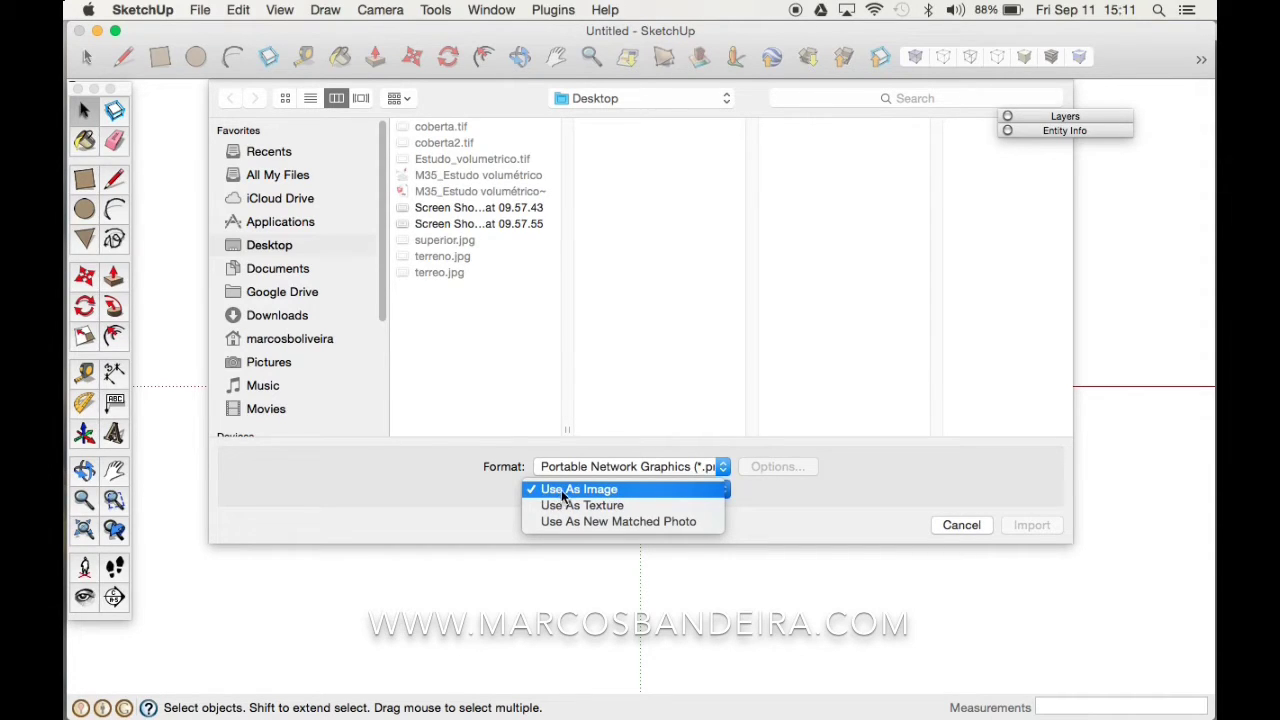
click(560, 492)
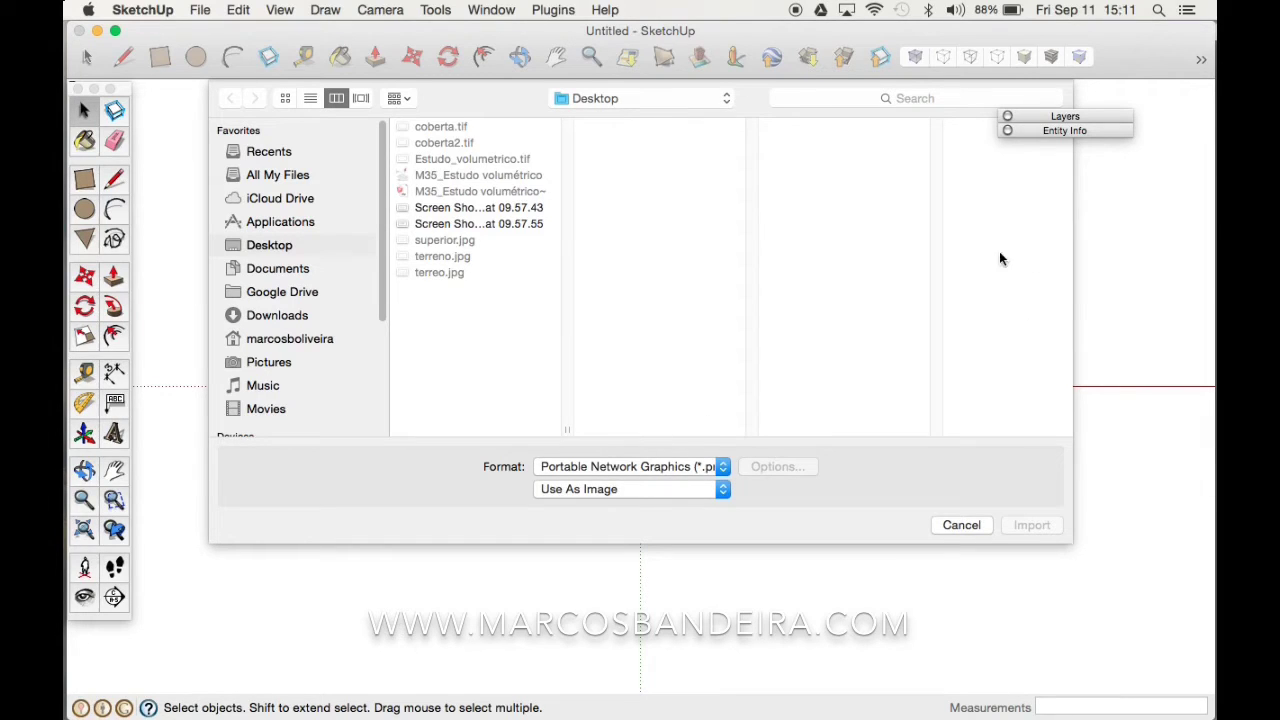
click(684, 469)
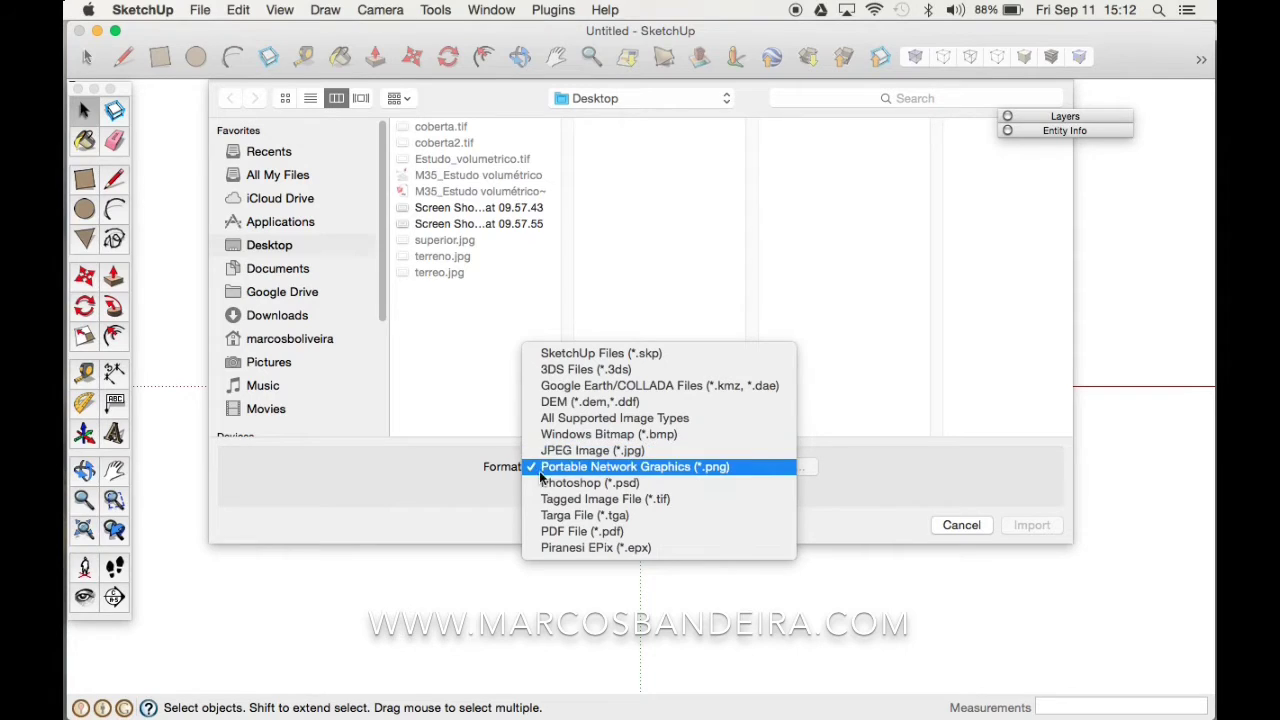
click(584, 452)
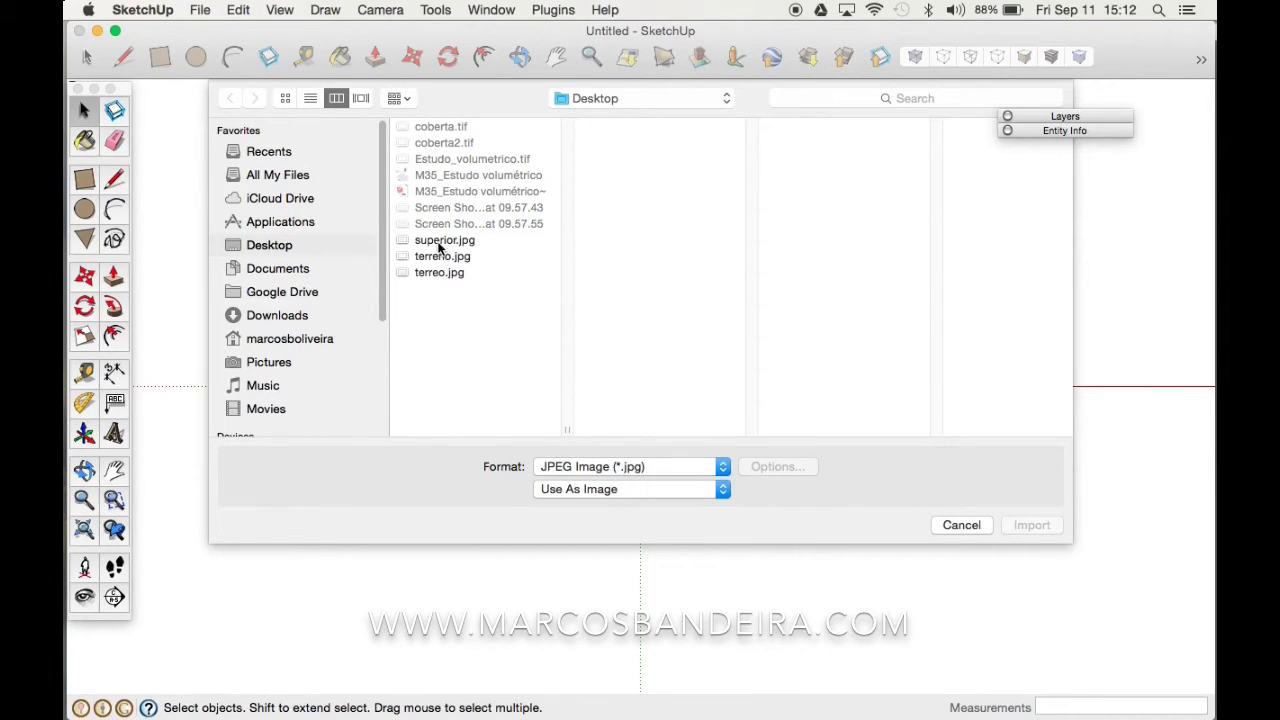
double_click(440, 256)
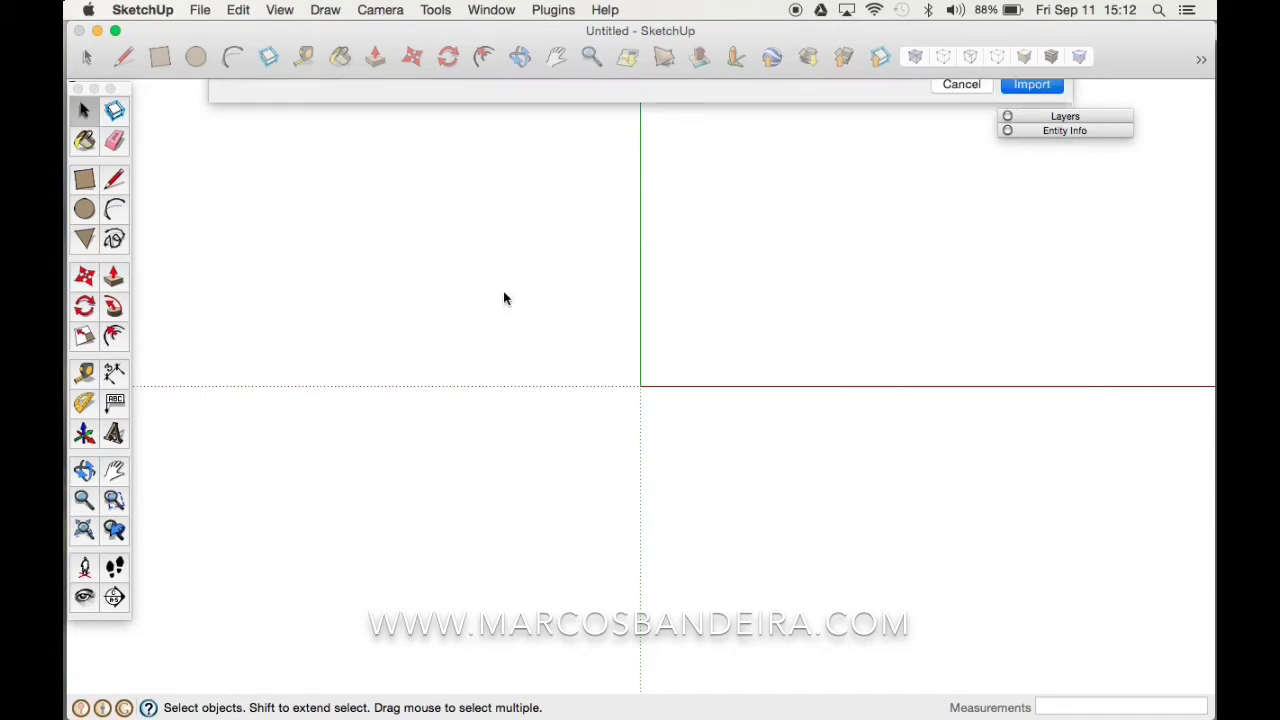
- Place the terreno image at the origin, size it, then centre and tilt the view
click(640, 385)
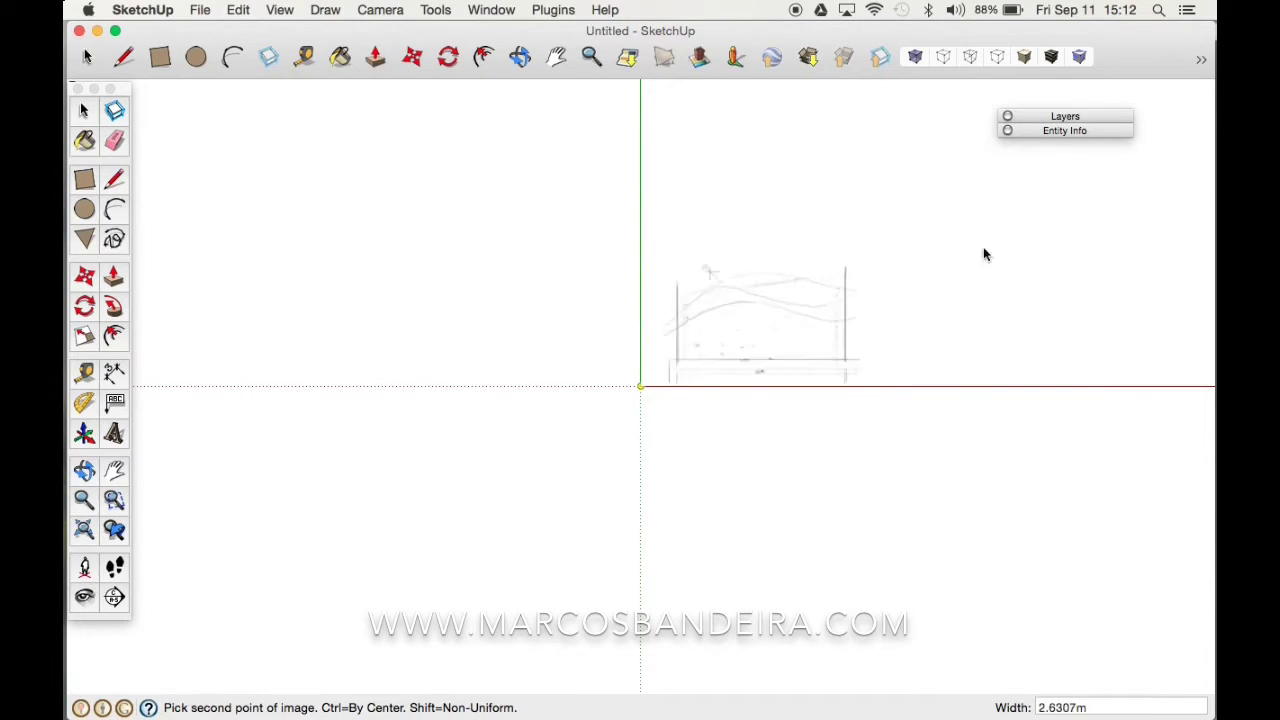
click(1113, 166)
key(h)
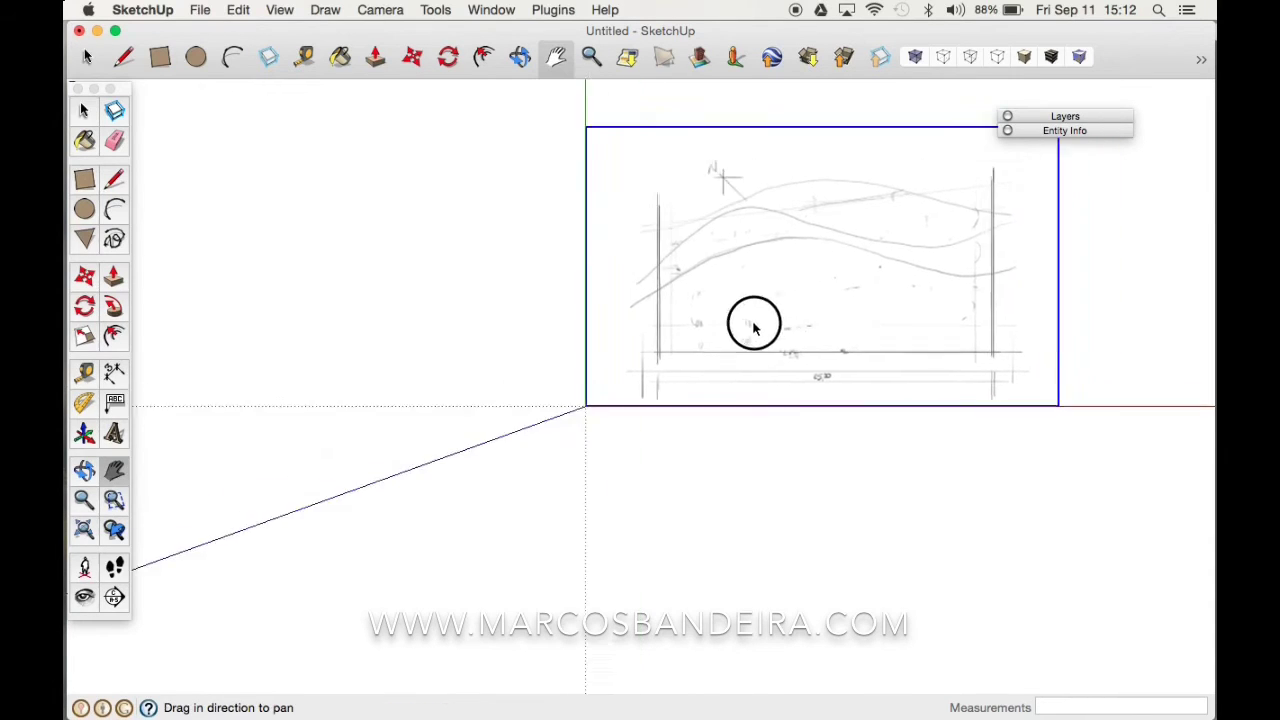
drag(863, 282, 585, 420)
key(o)
mouse_move(594, 463)
mouse_down()
mouse_move(670, 405)
mouse_move(634, 449)
mouse_move(737, 342)
mouse_up()
- Zoom, orbit and pan to frame the whole terreno sketch, ready for measuring
key(z)
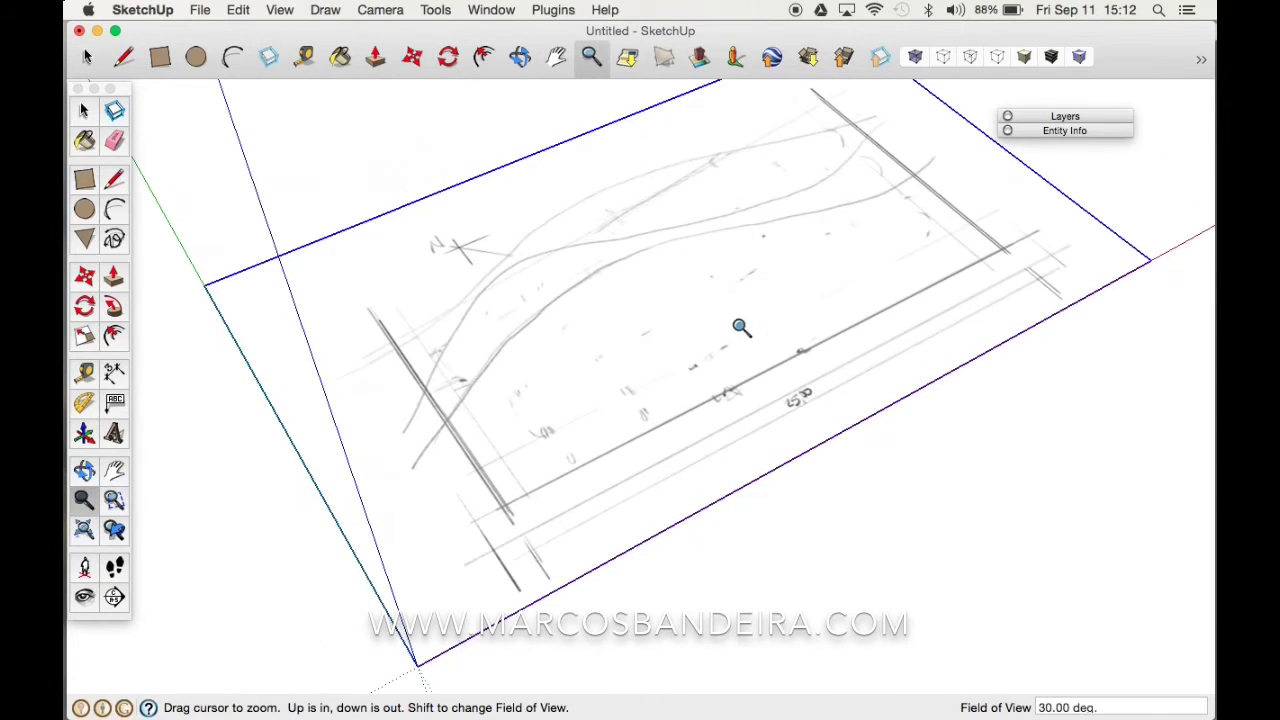
key(h)
key(o)
mouse_move(766, 400)
mouse_down()
mouse_move(697, 417)
mouse_move(650, 467)
mouse_up()
key(h)
drag(771, 437, 623, 420)
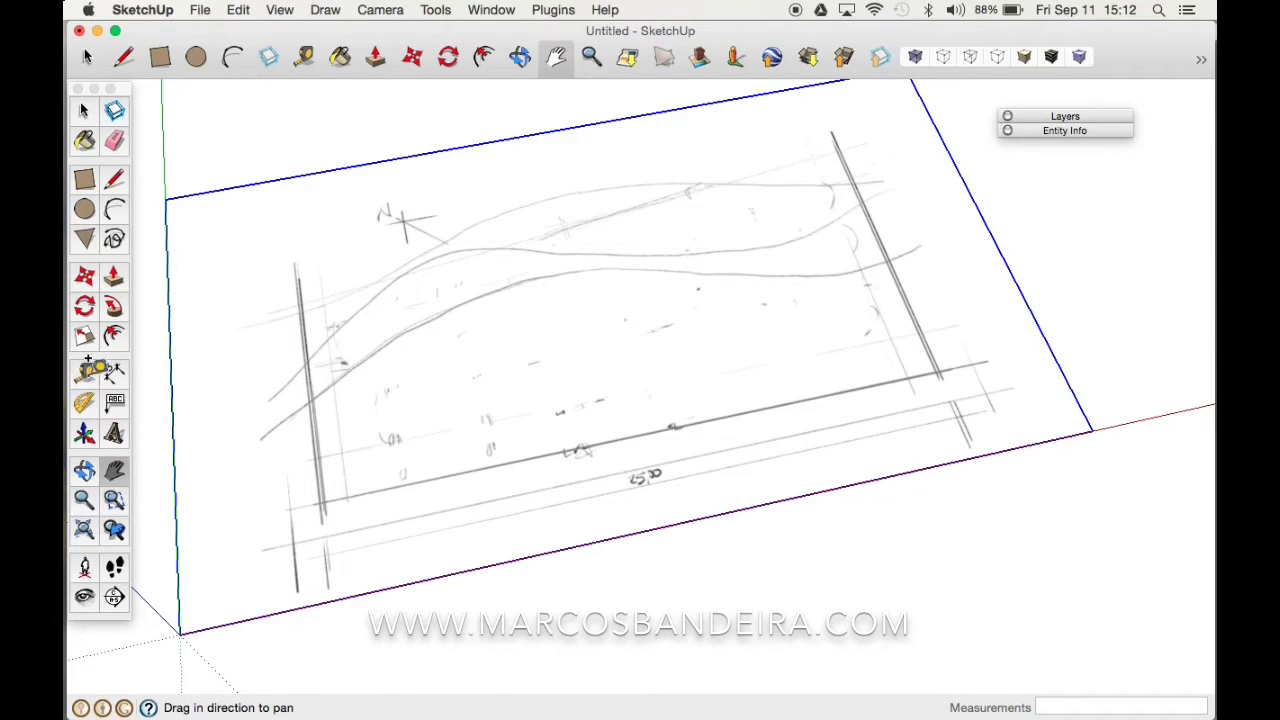
click(84, 372)
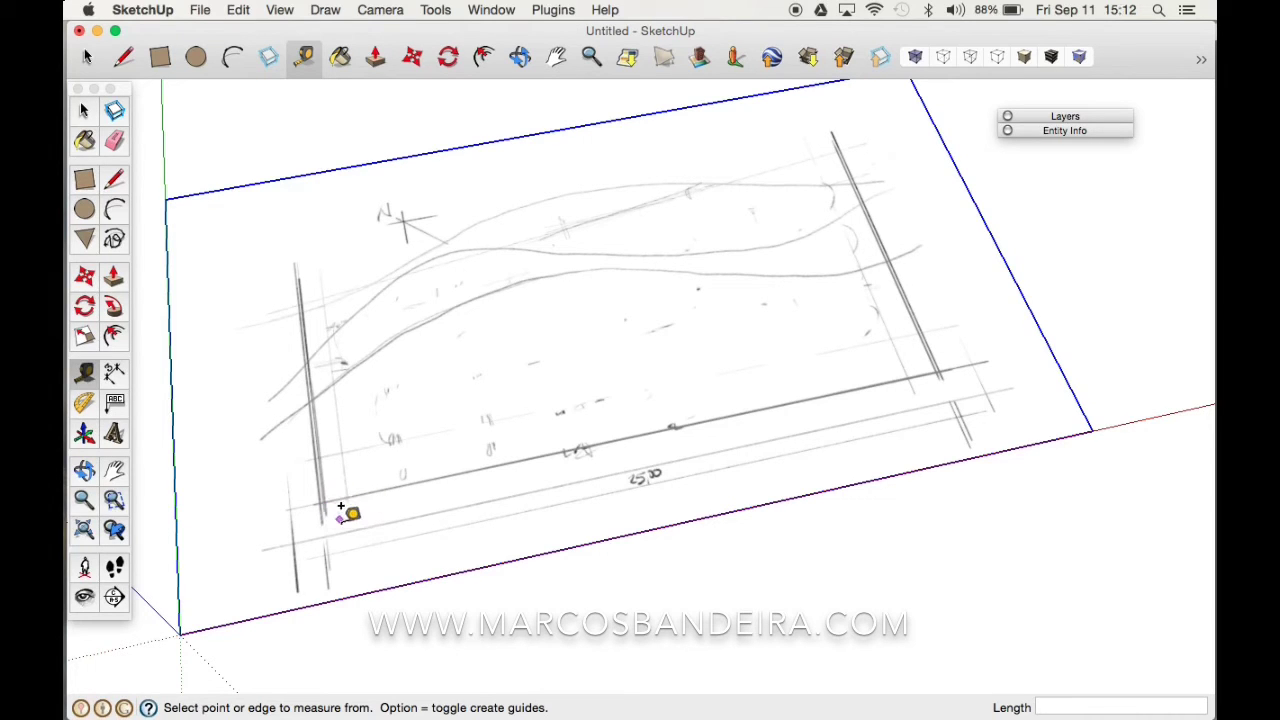
- Measure the sketch's 25 dimension line and enter 25, confirming the model resize
key(z)
mouse_move(360, 532)
mouse_down()
mouse_move(384, 360)
mouse_move(386, 391)
mouse_up()
key(h)
mouse_move(517, 420)
mouse_down()
mouse_move(630, 335)
mouse_move(618, 326)
mouse_up()
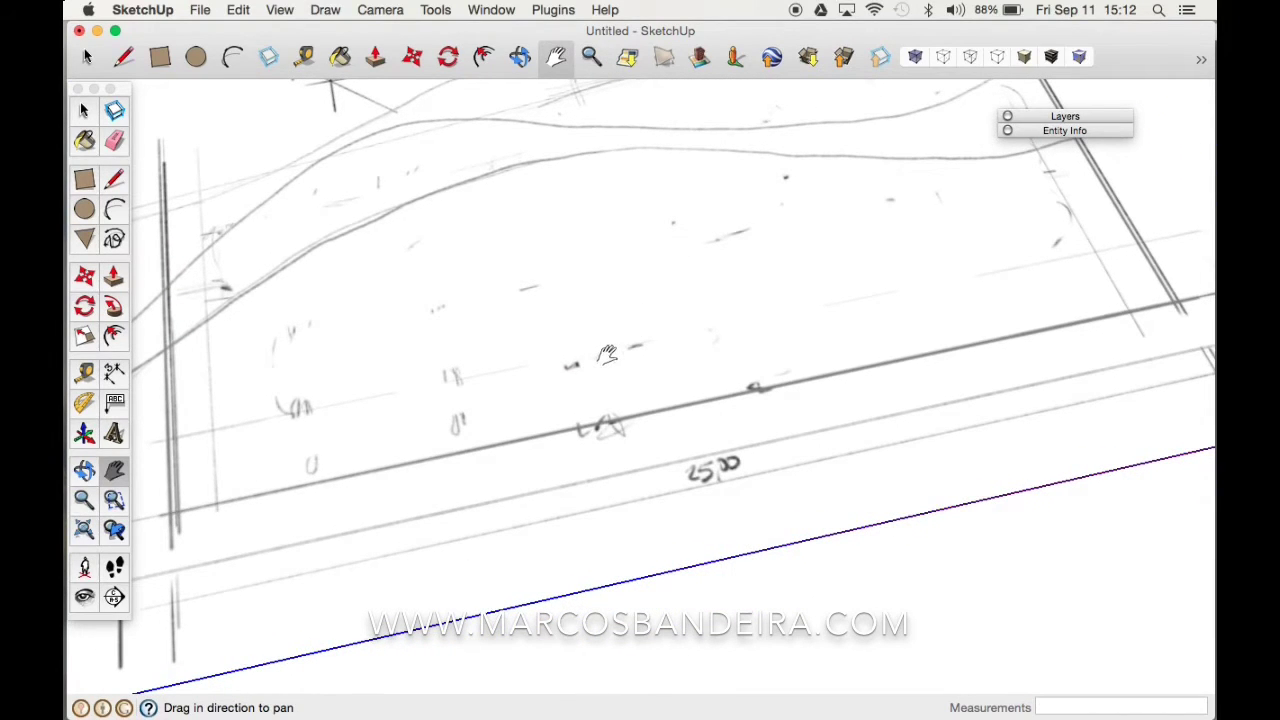
key(t)
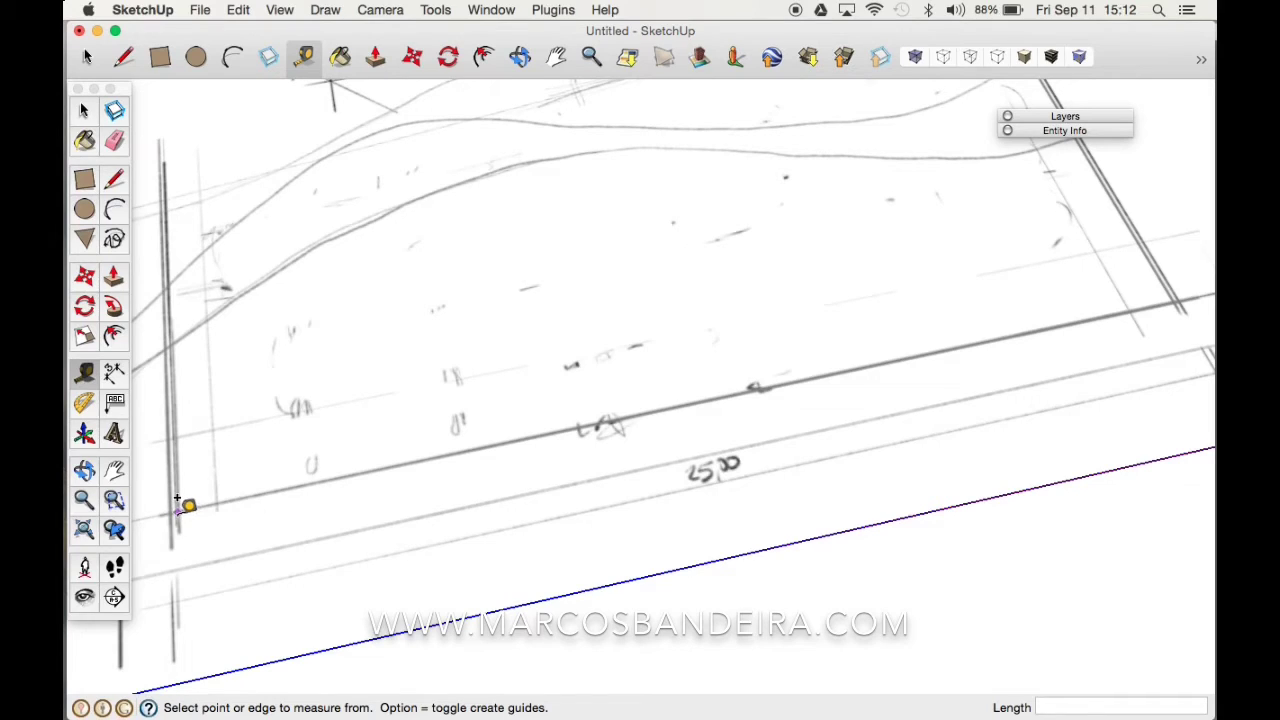
click(177, 511)
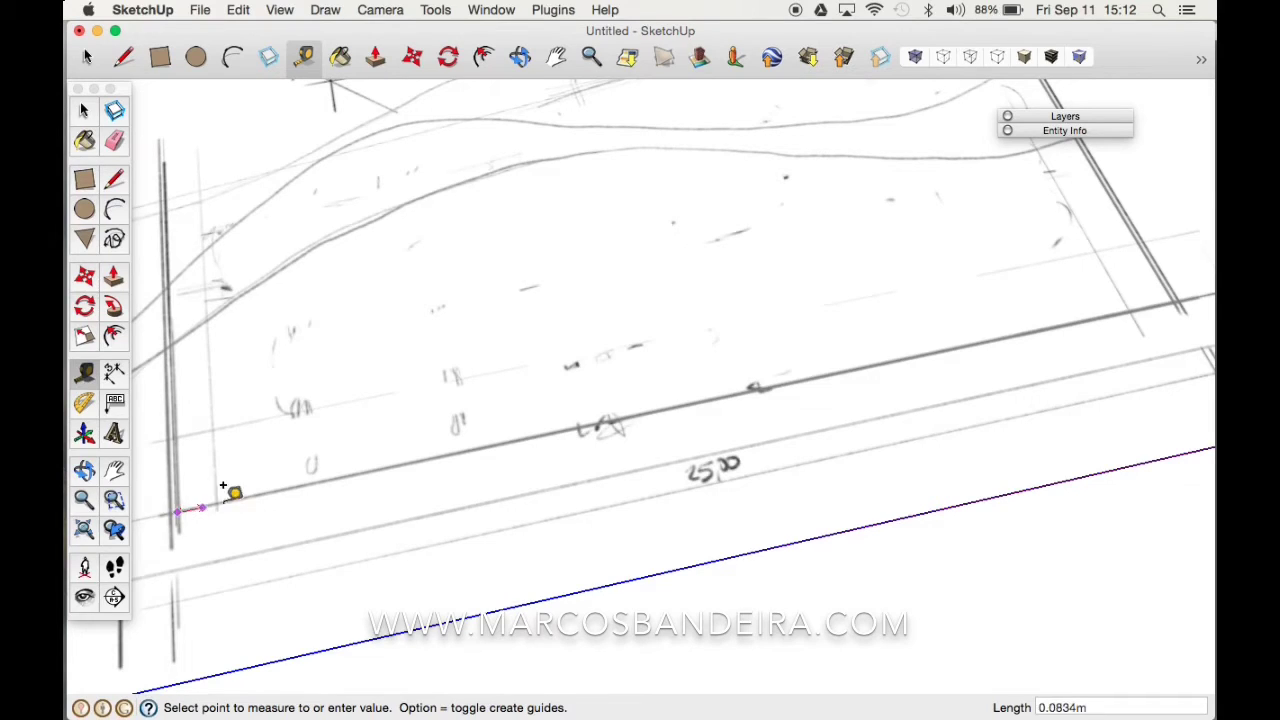
click(1178, 296)
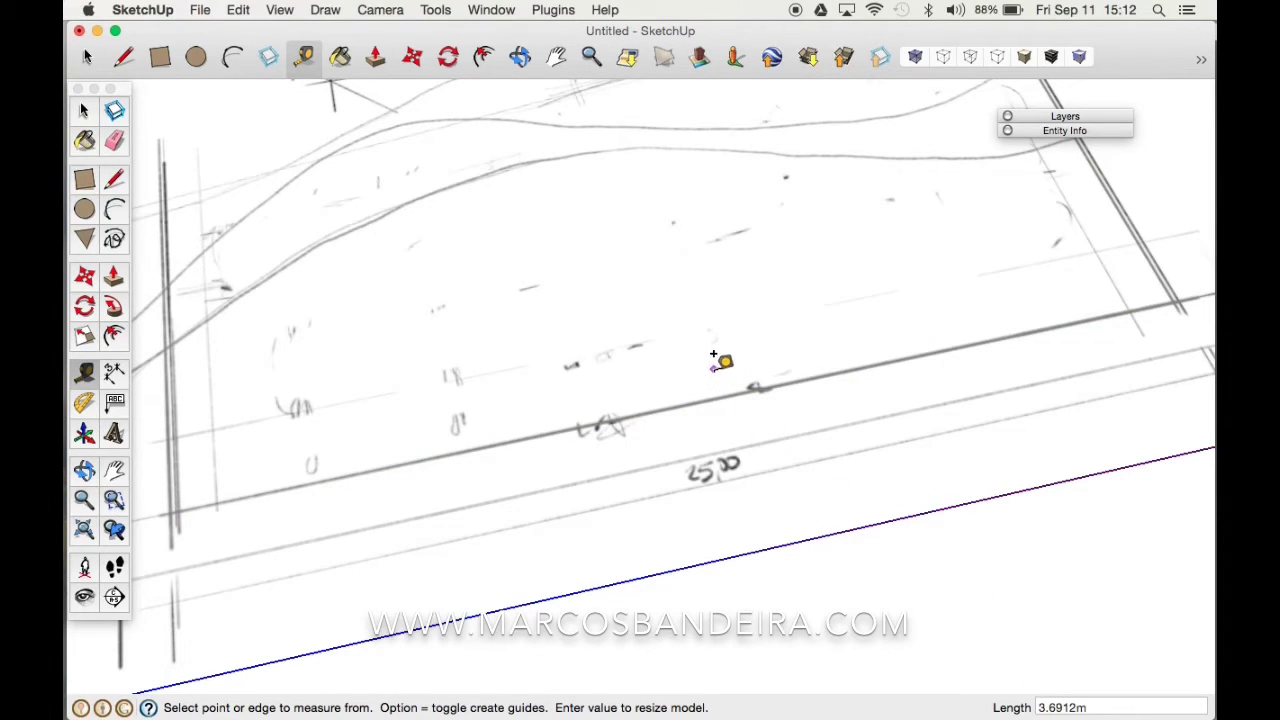
text(25)
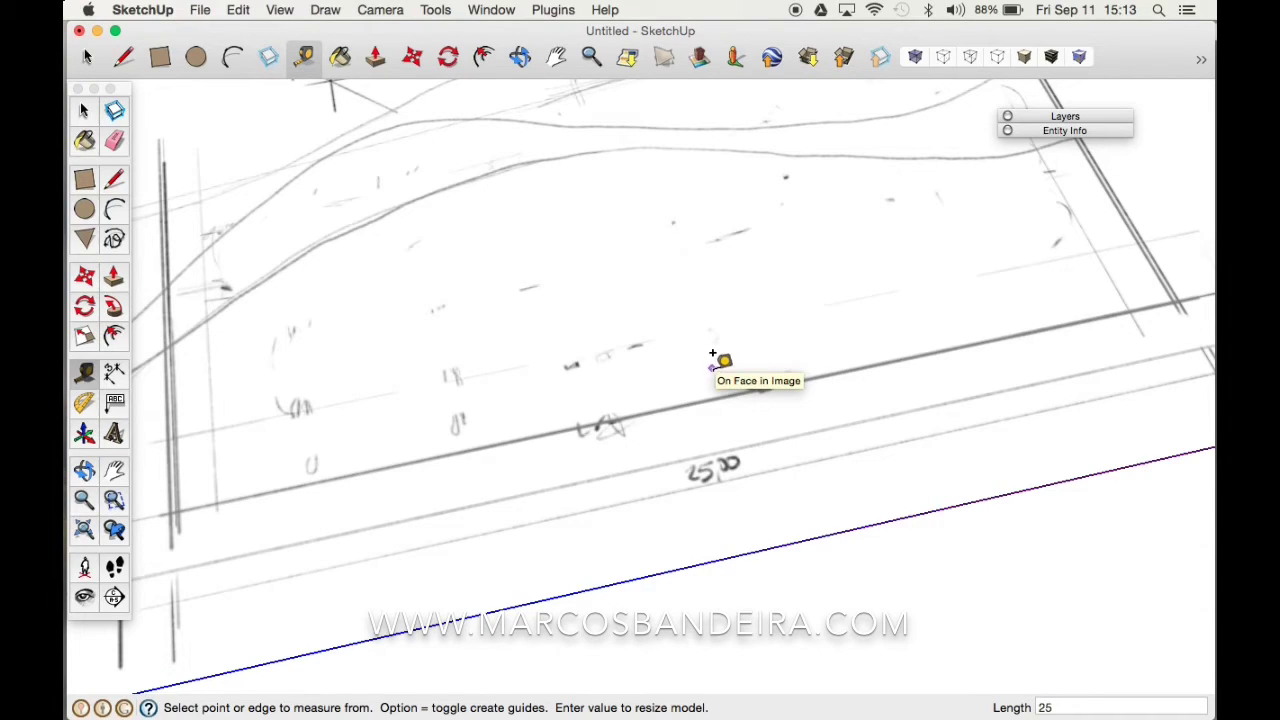
key(Return)
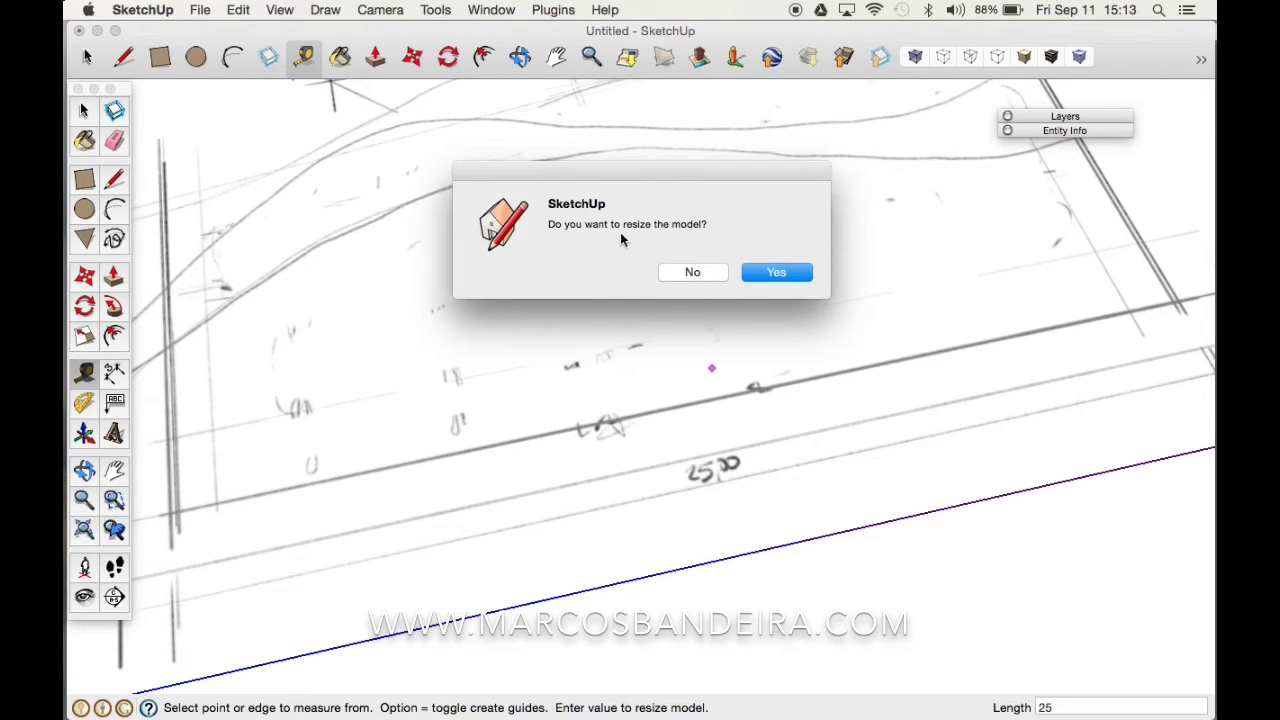
click(777, 273)
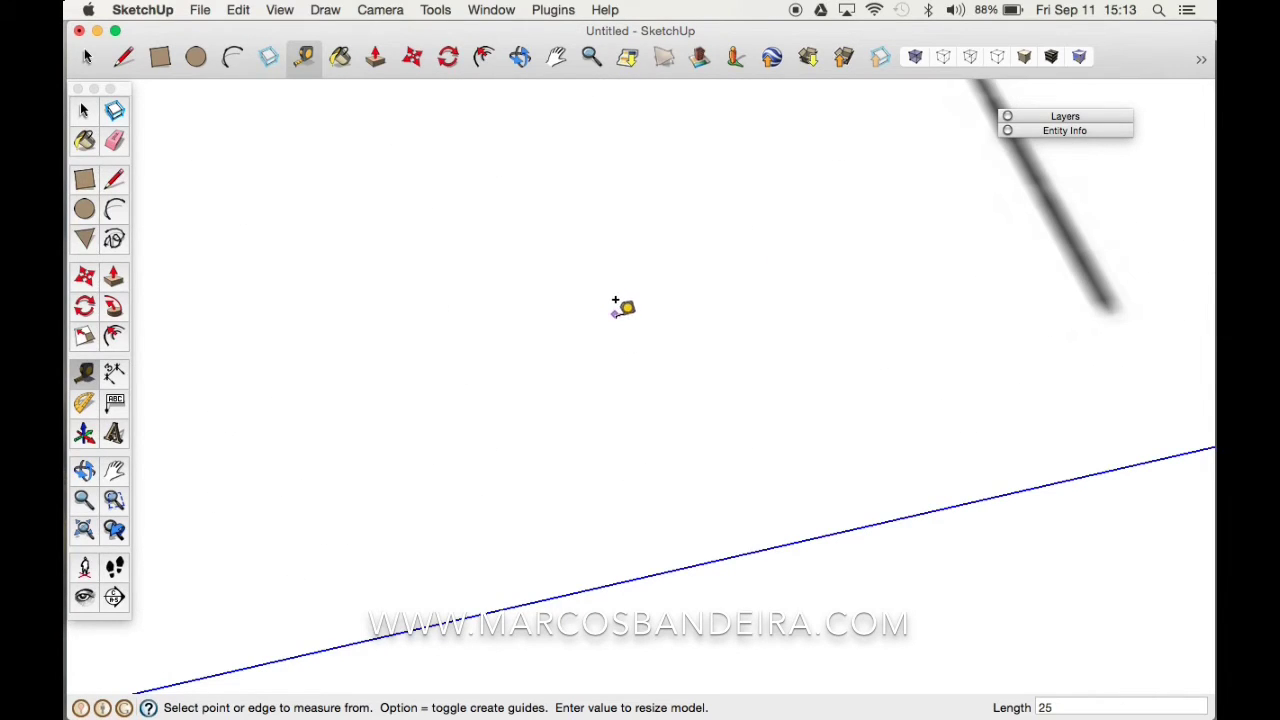
- Reframe the rescaled sketch and start a check measurement along the dimension line
key(z)
drag(628, 334, 605, 283)
scroll(605, 283, down, 3)
scroll(620, 331, down, 3)
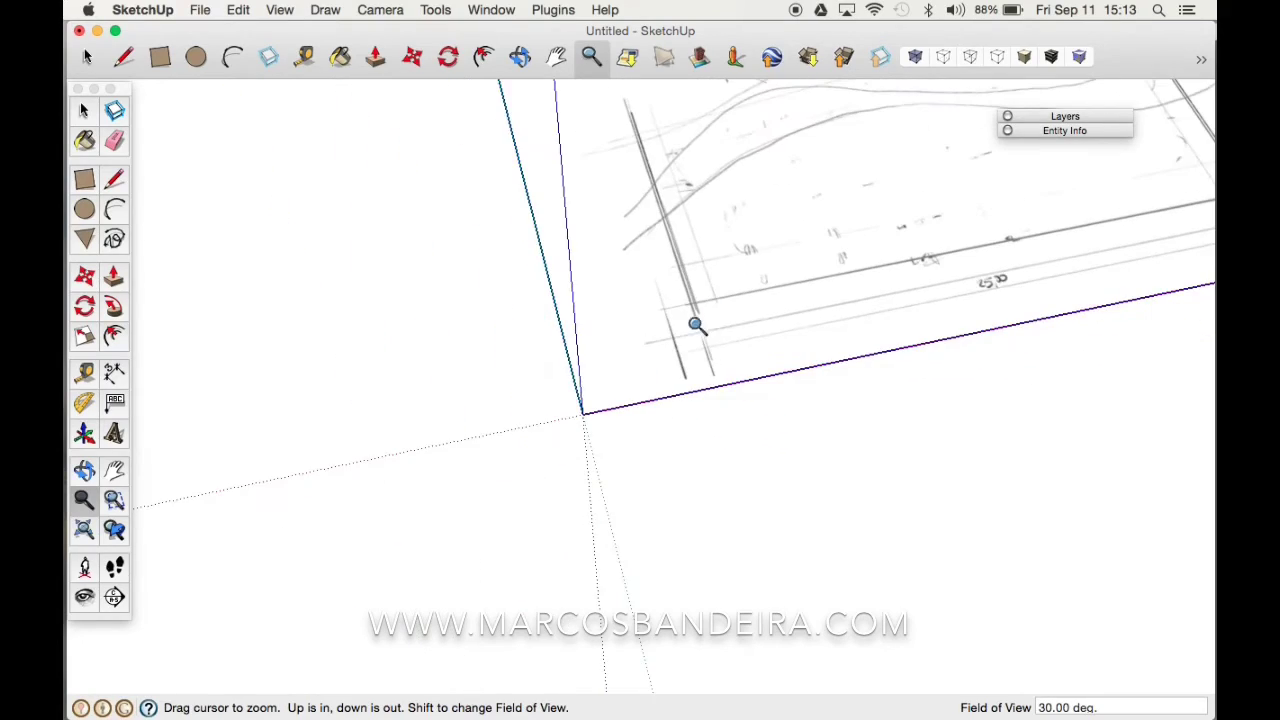
key(h)
drag(734, 283, 483, 443)
key(o)
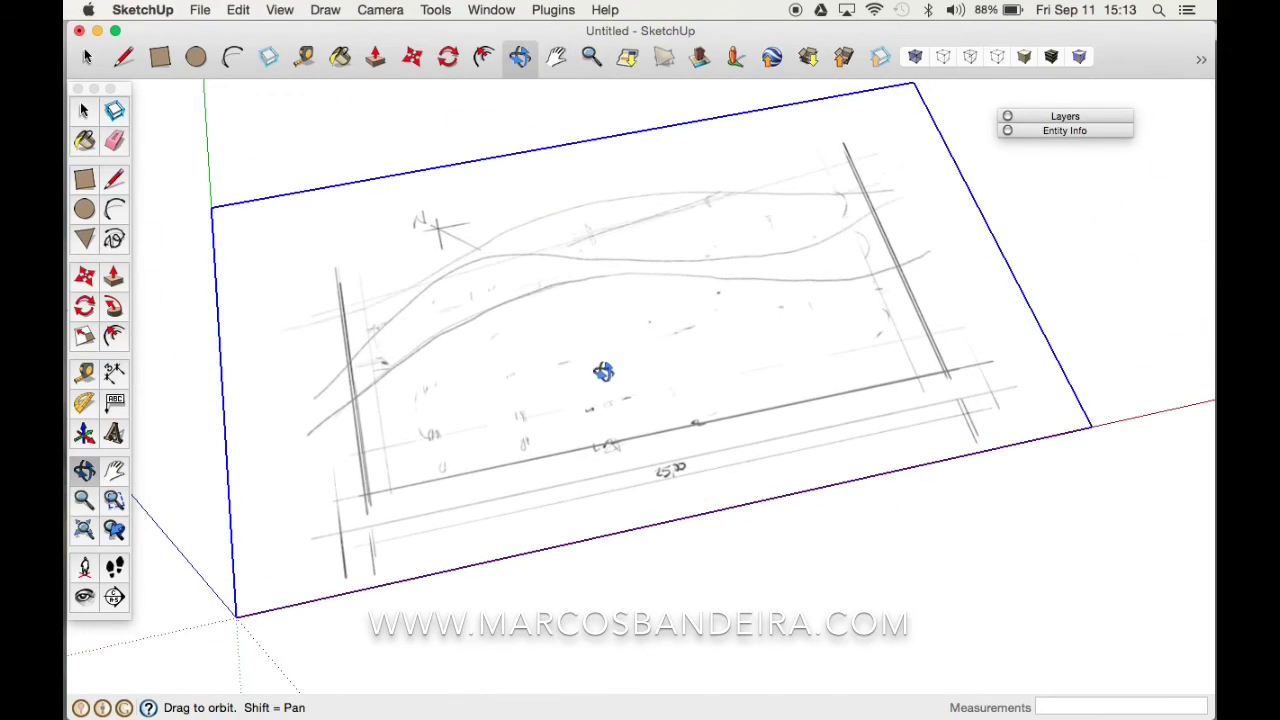
mouse_move(600, 370)
mouse_down()
mouse_move(777, 349)
mouse_move(665, 403)
mouse_move(738, 381)
mouse_move(957, 389)
mouse_move(623, 443)
mouse_move(749, 406)
mouse_move(583, 475)
mouse_up()
shift+drag(634, 386, 691, 330)
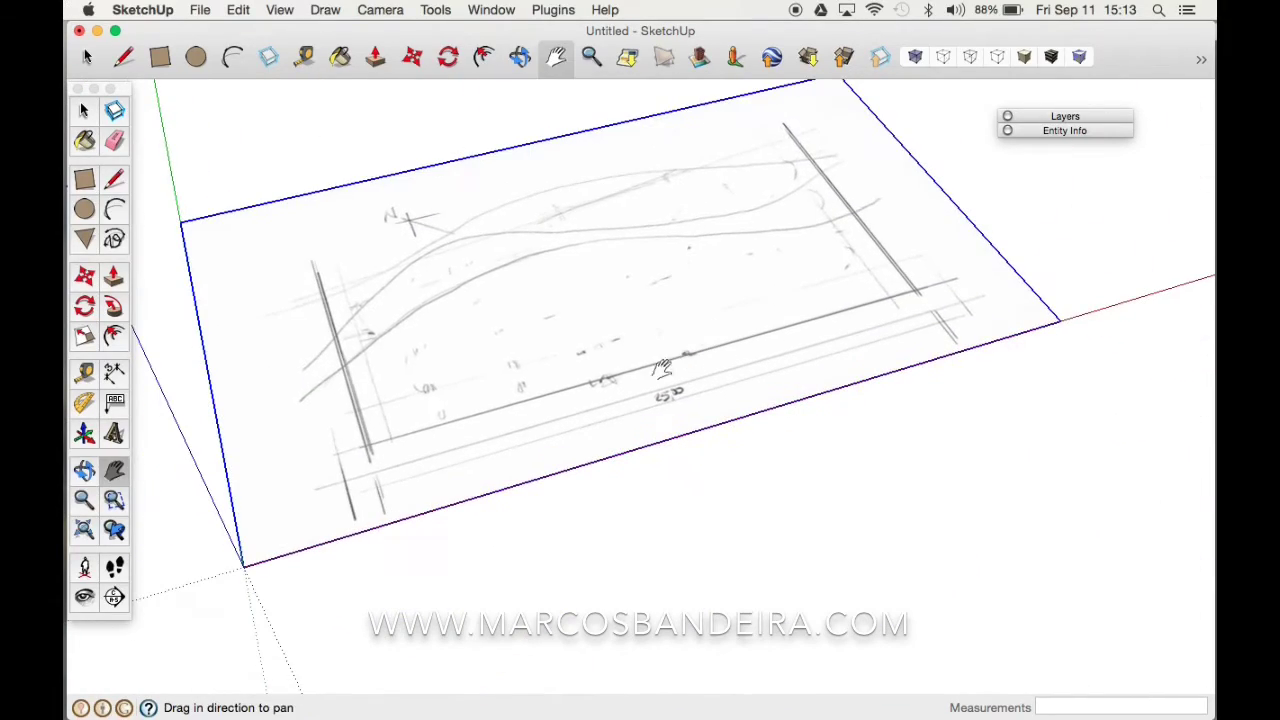
key(t)
click(366, 442)
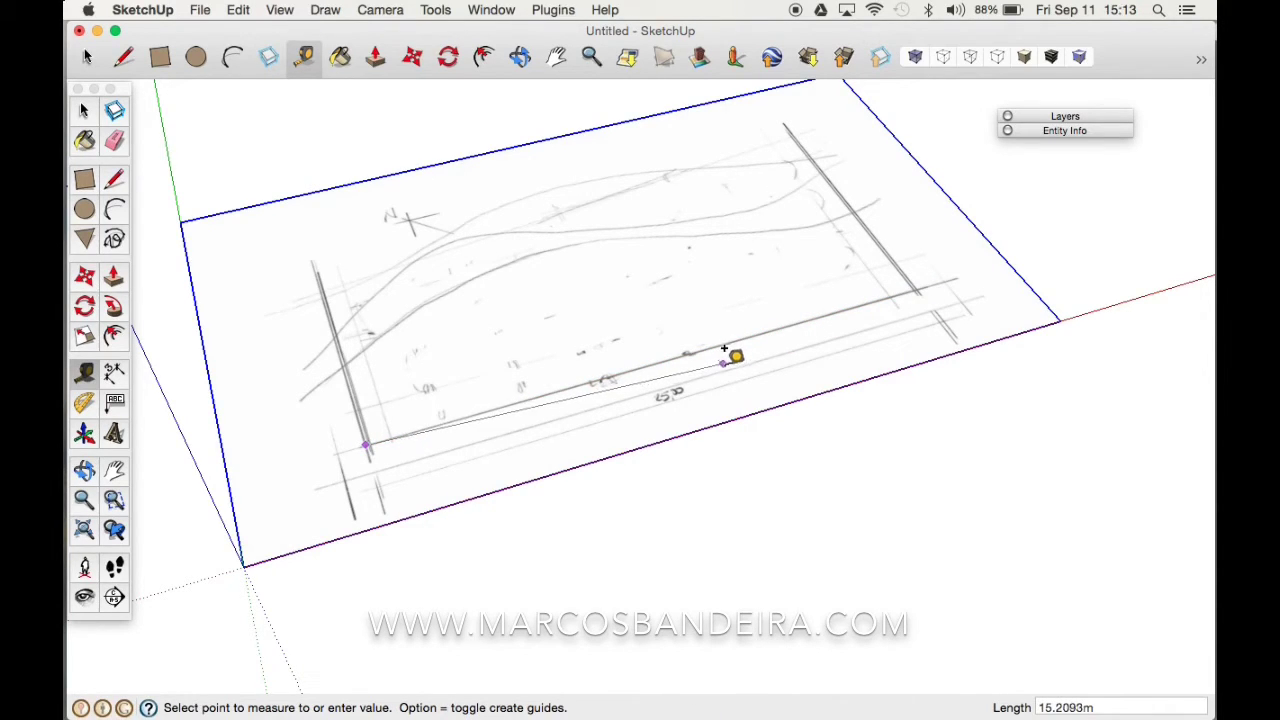
key(space)
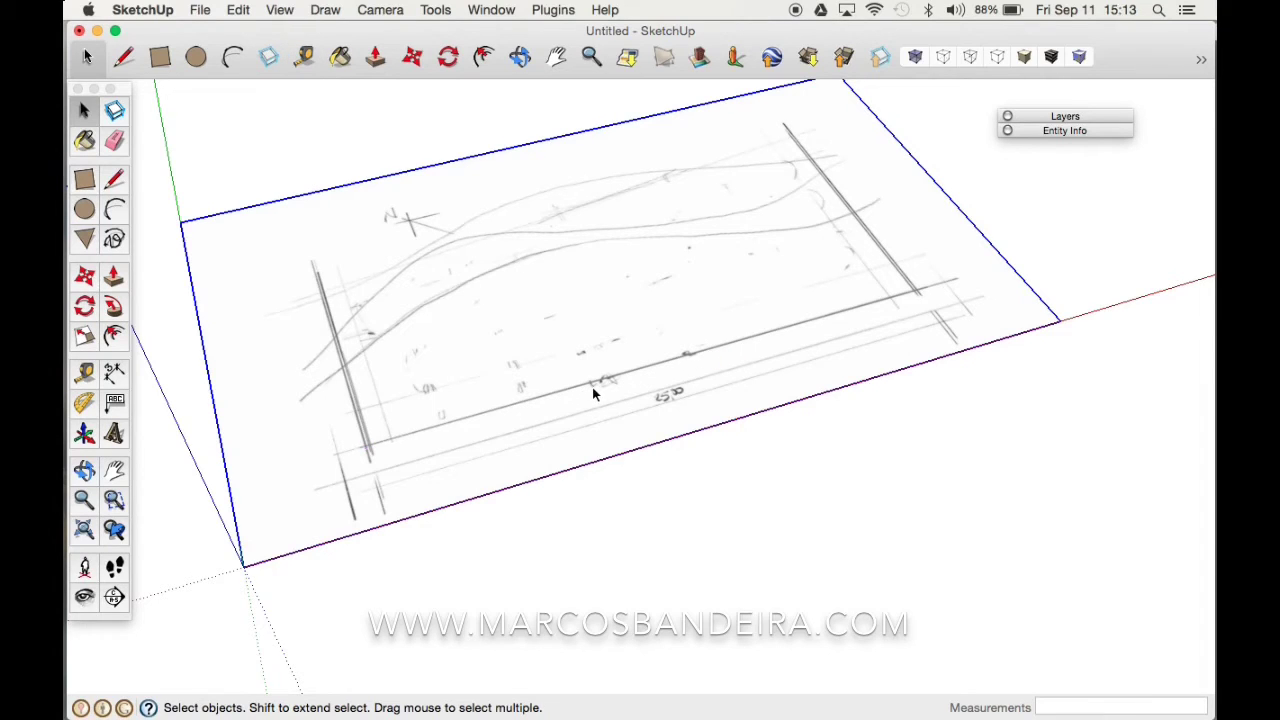
- Zoom out and shift the view to leave room beside the sketch
middle_drag(593, 390, 645, 395)
key(z)
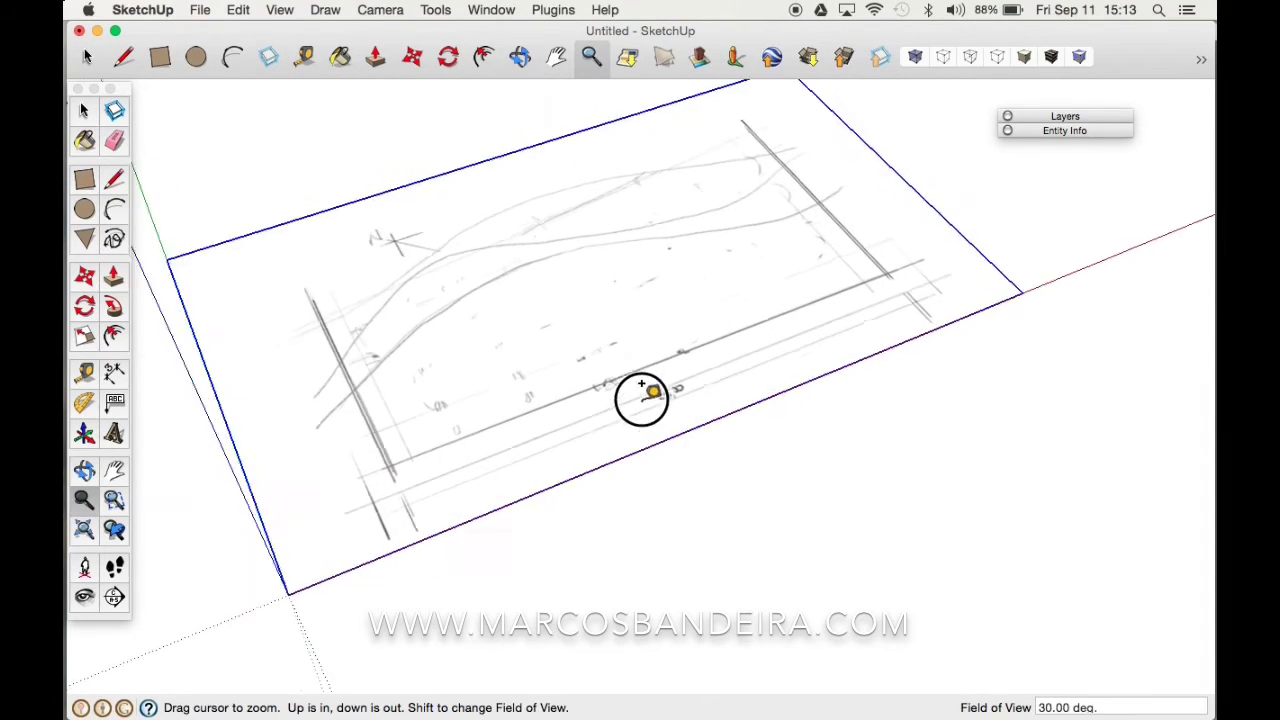
drag(641, 400, 677, 451)
mouse_move(677, 451)
shift+middle_down()
mouse_move(677, 386)
mouse_move(457, 243)
shift+middle_up()
key(space)
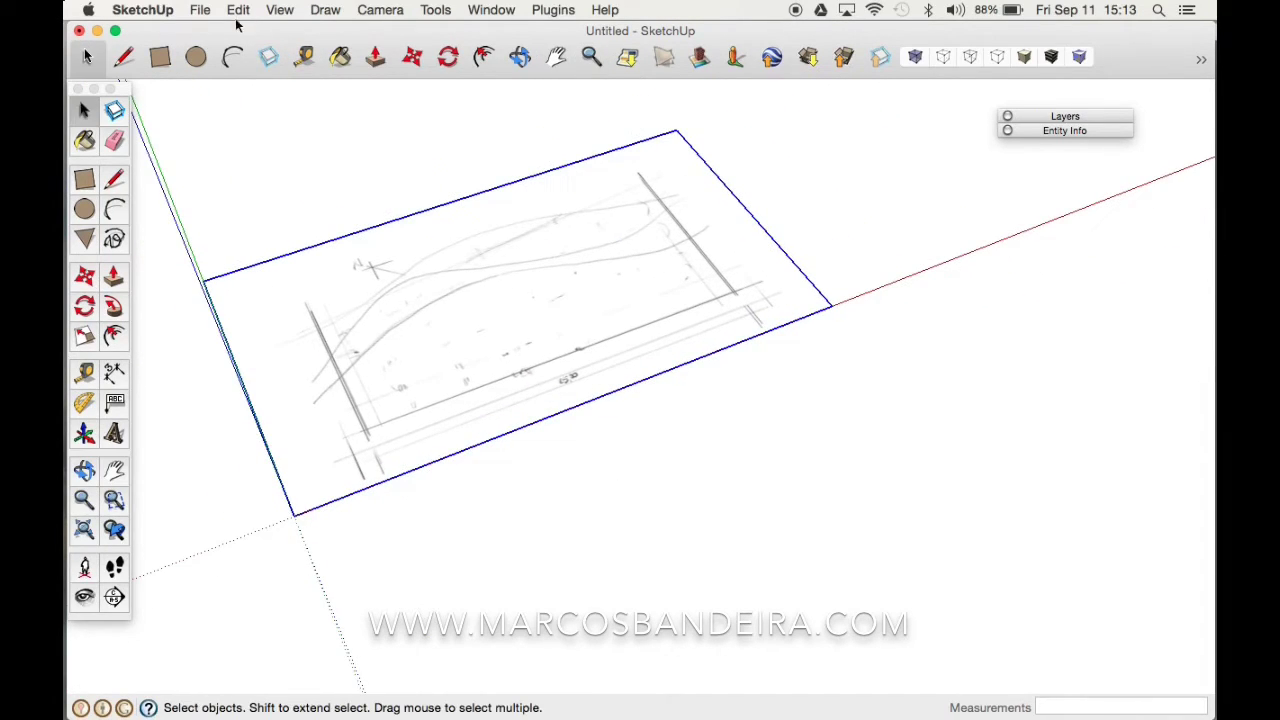
- Import terreno.jpg by mistake and cancel its placement
click(201, 12)
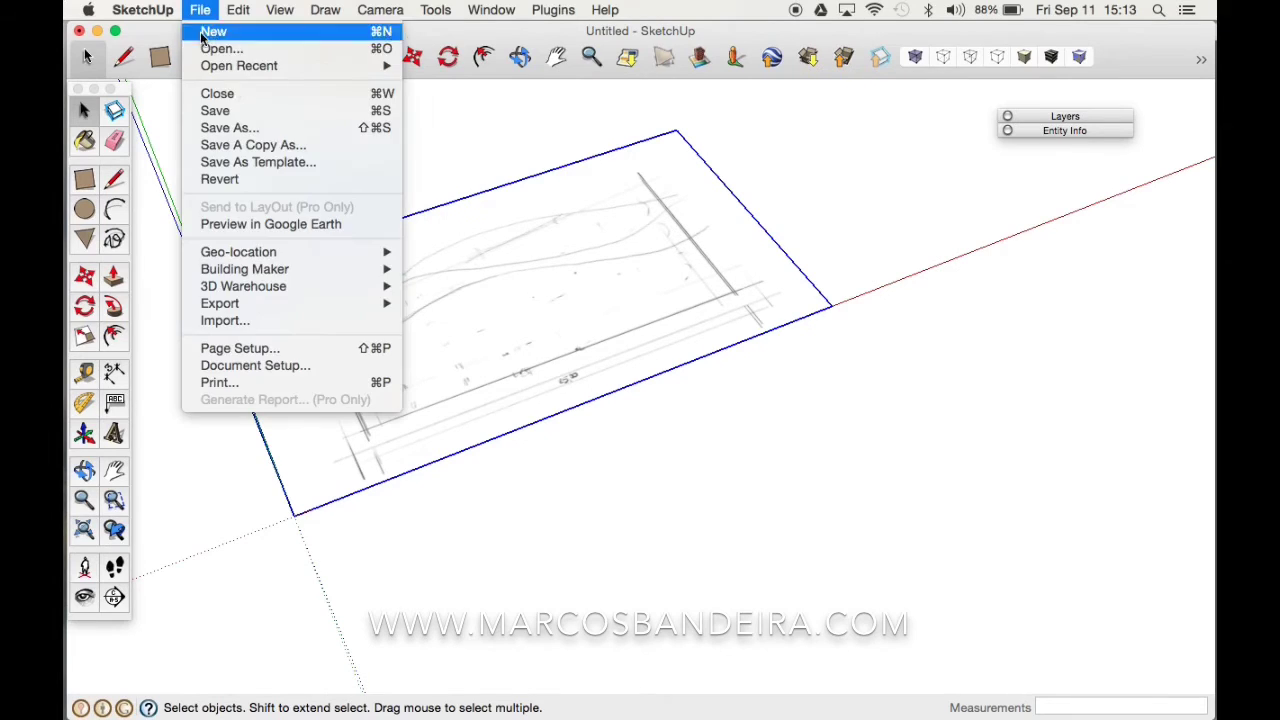
click(308, 322)
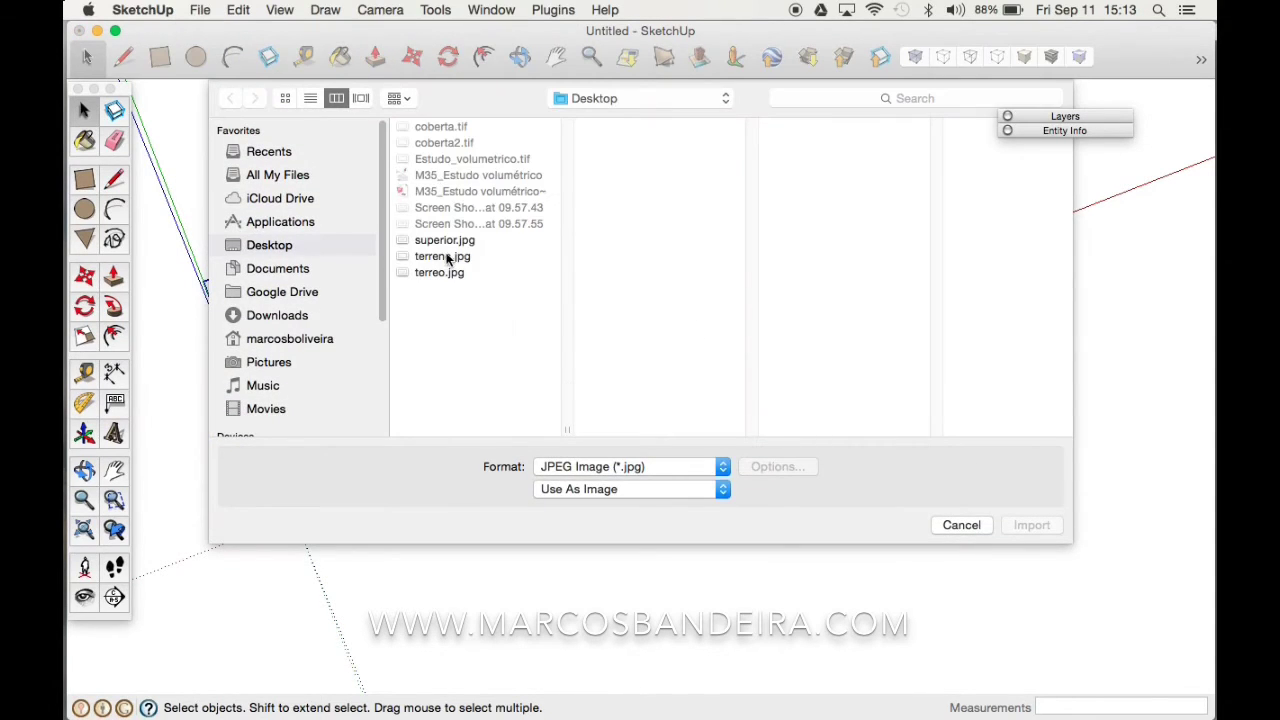
double_click(430, 257)
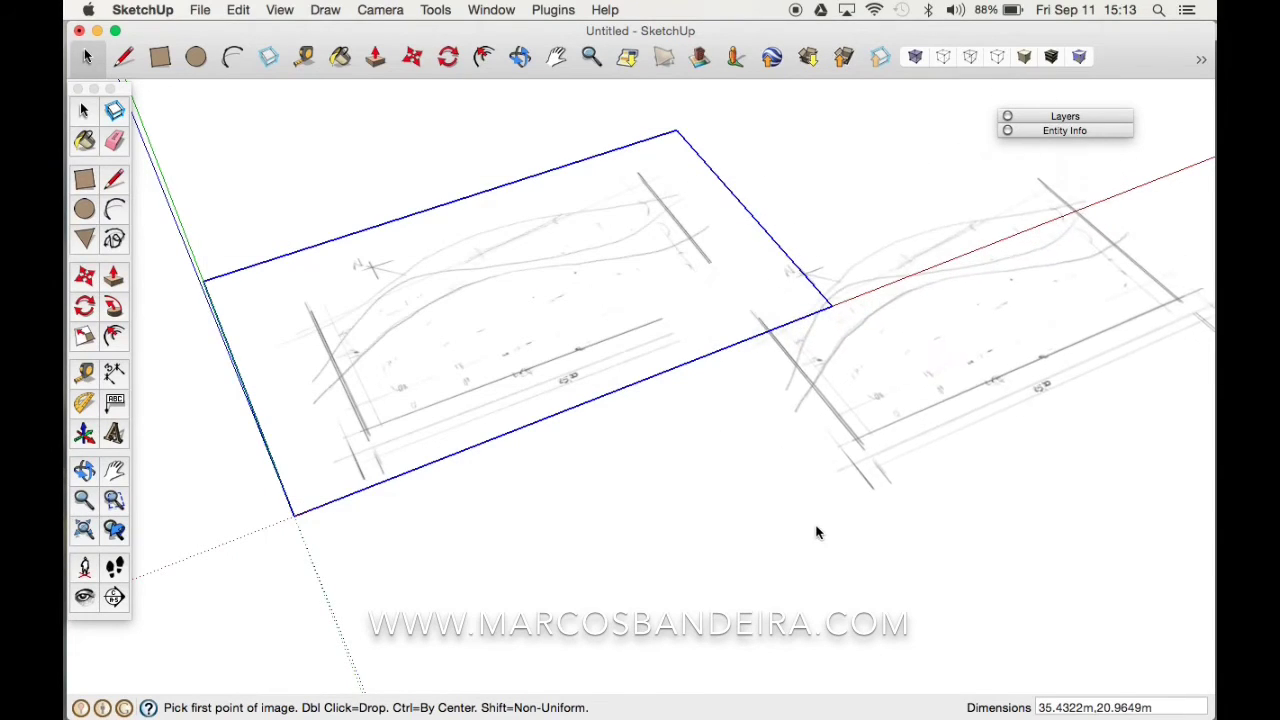
key(Escape)
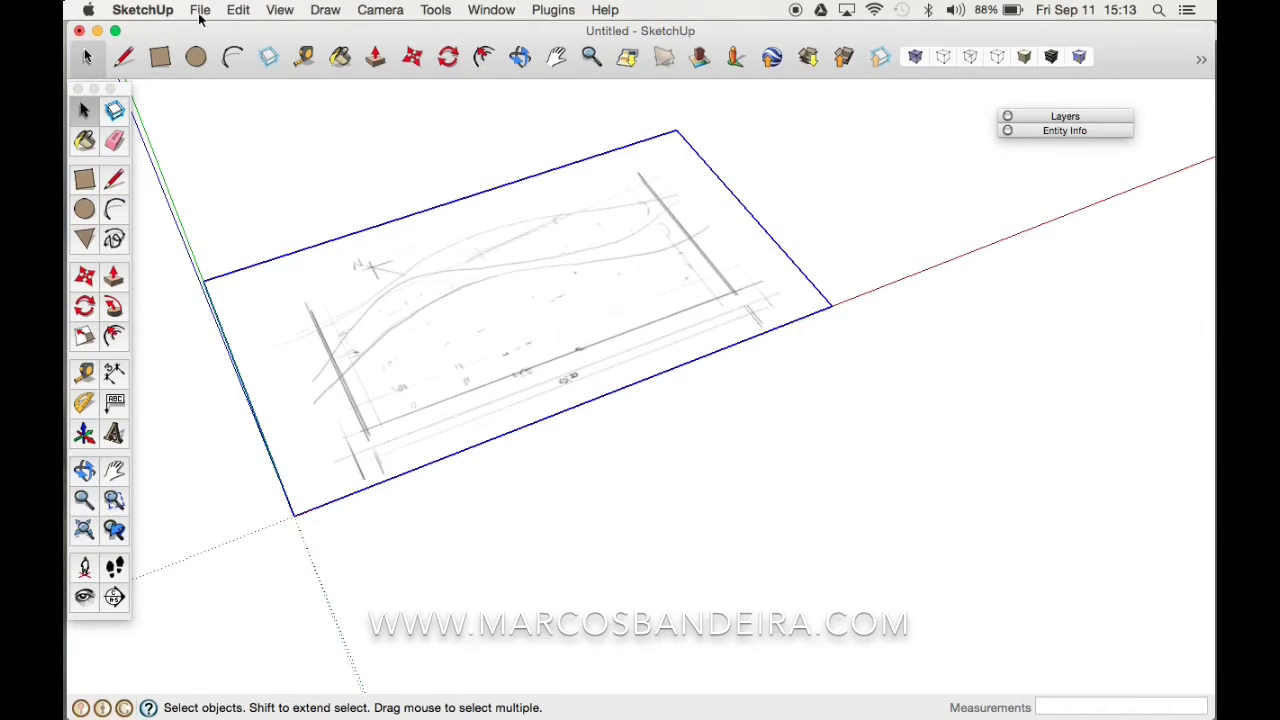
- Import terreo.jpg and place it beside the first sketch with two clicks
click(200, 10)
click(289, 321)
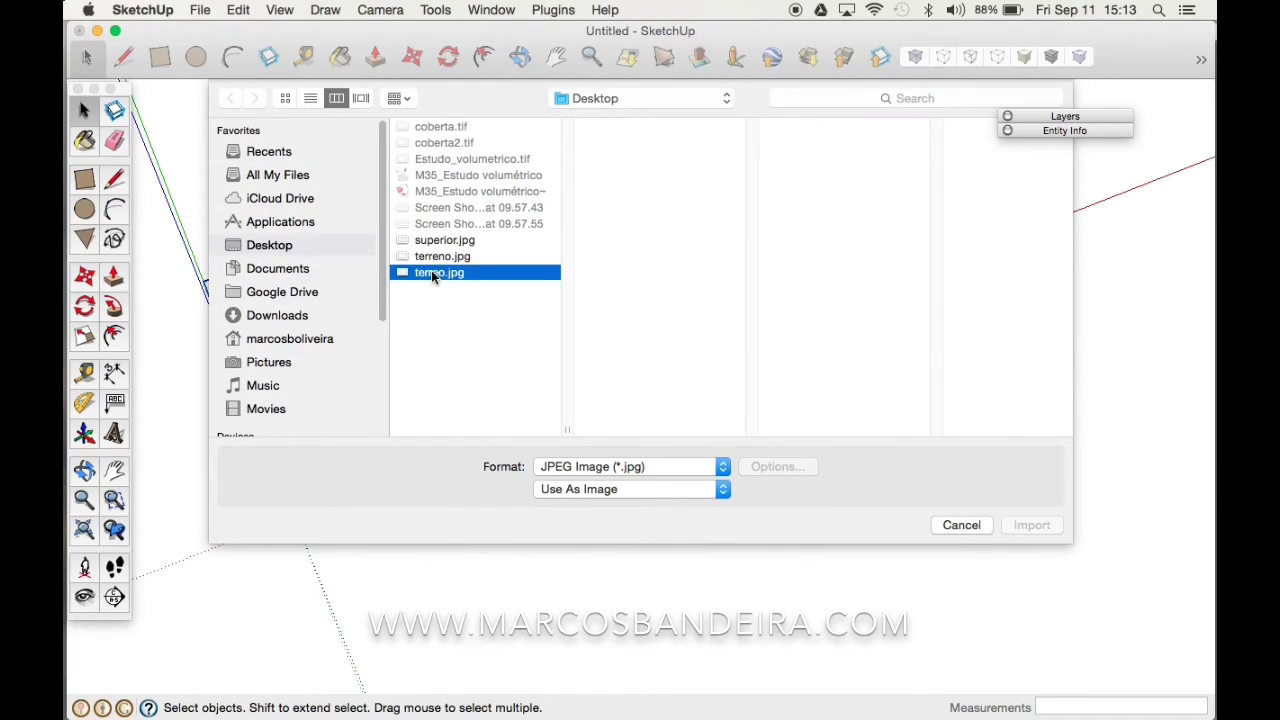
double_click(432, 273)
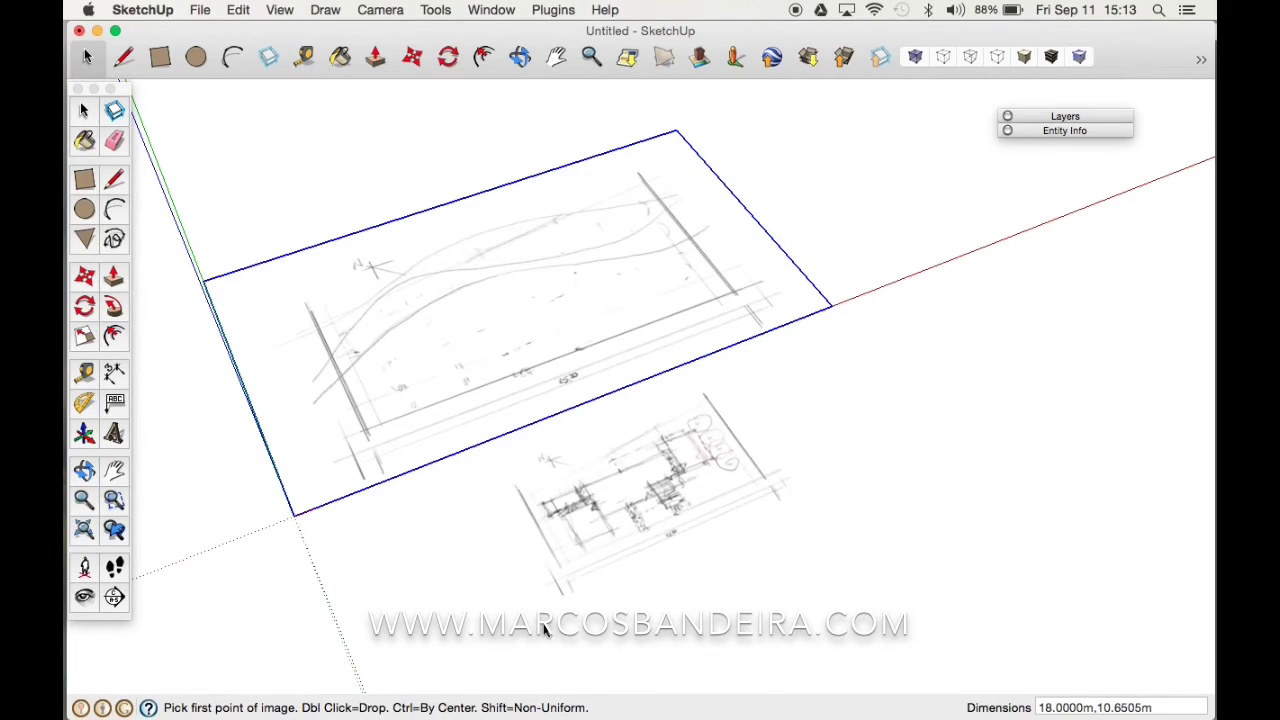
click(680, 650)
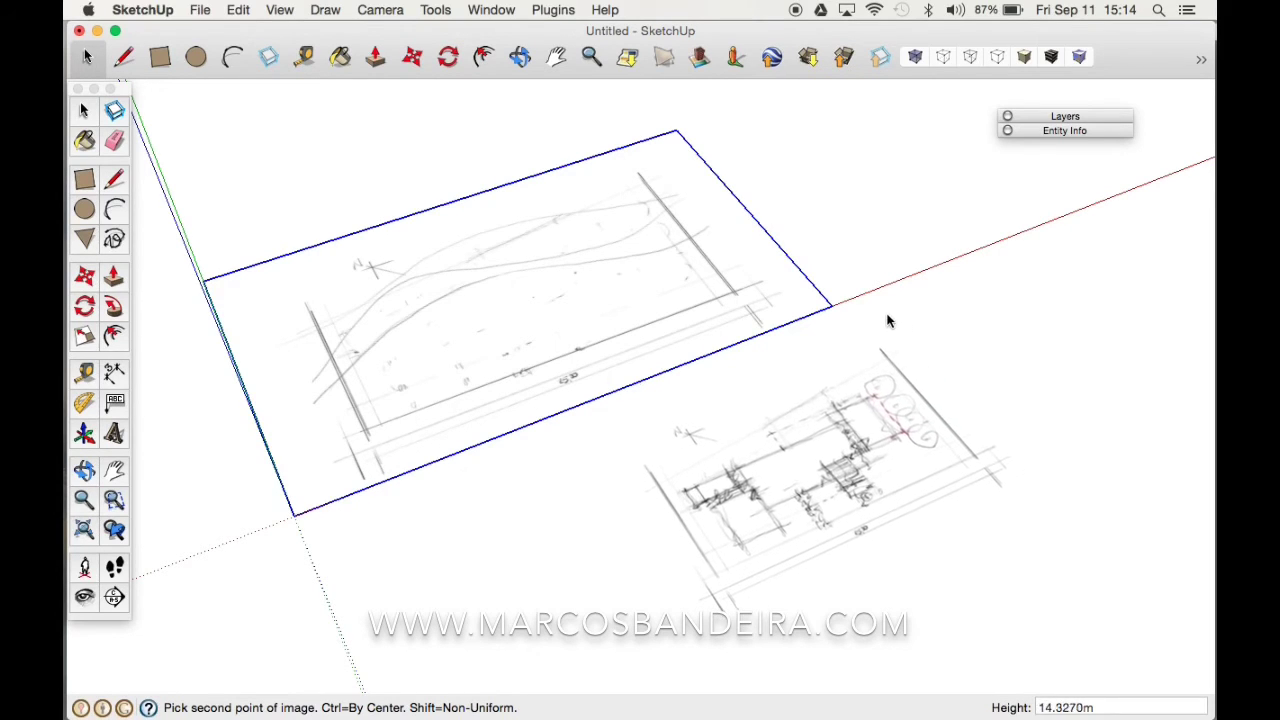
click(893, 318)
- Frame both sketches and explode the floor-plan image into plain geometry
key(h)
mouse_move(840, 425)
mouse_down()
mouse_move(748, 360)
mouse_move(705, 370)
mouse_move(726, 425)
mouse_move(686, 434)
mouse_up()
key(o)
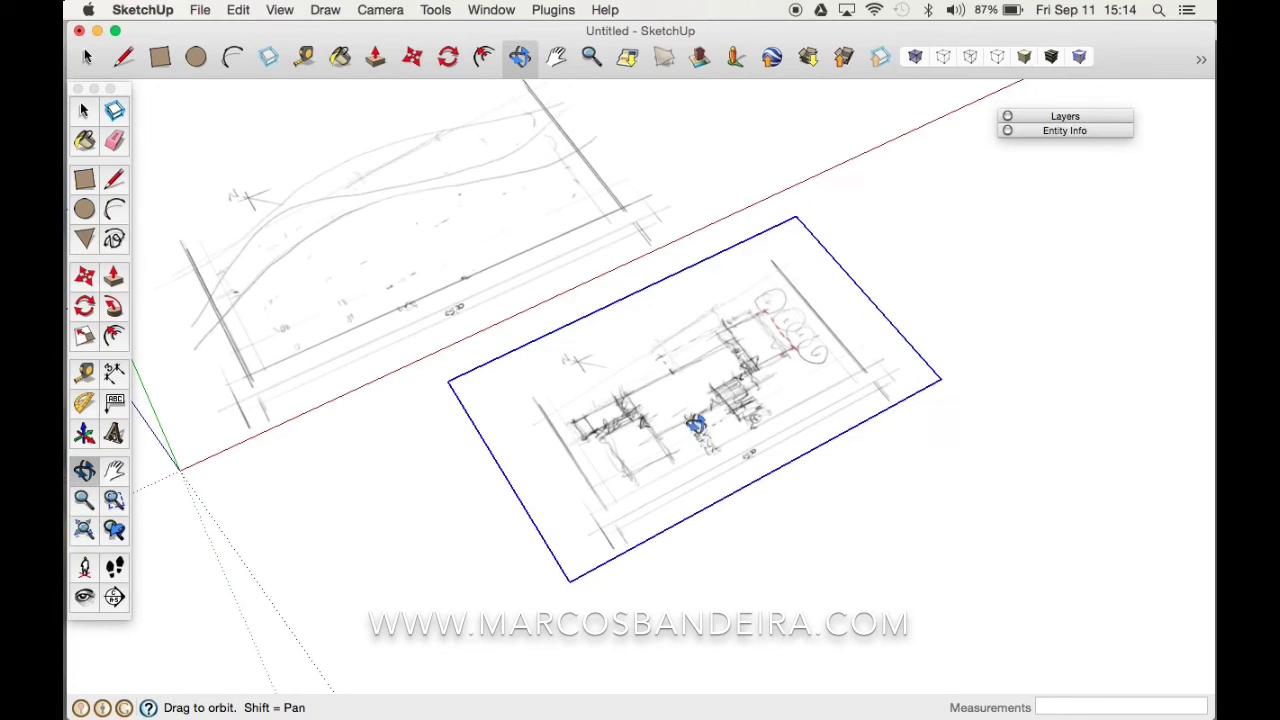
key(h)
drag(500, 320, 578, 354)
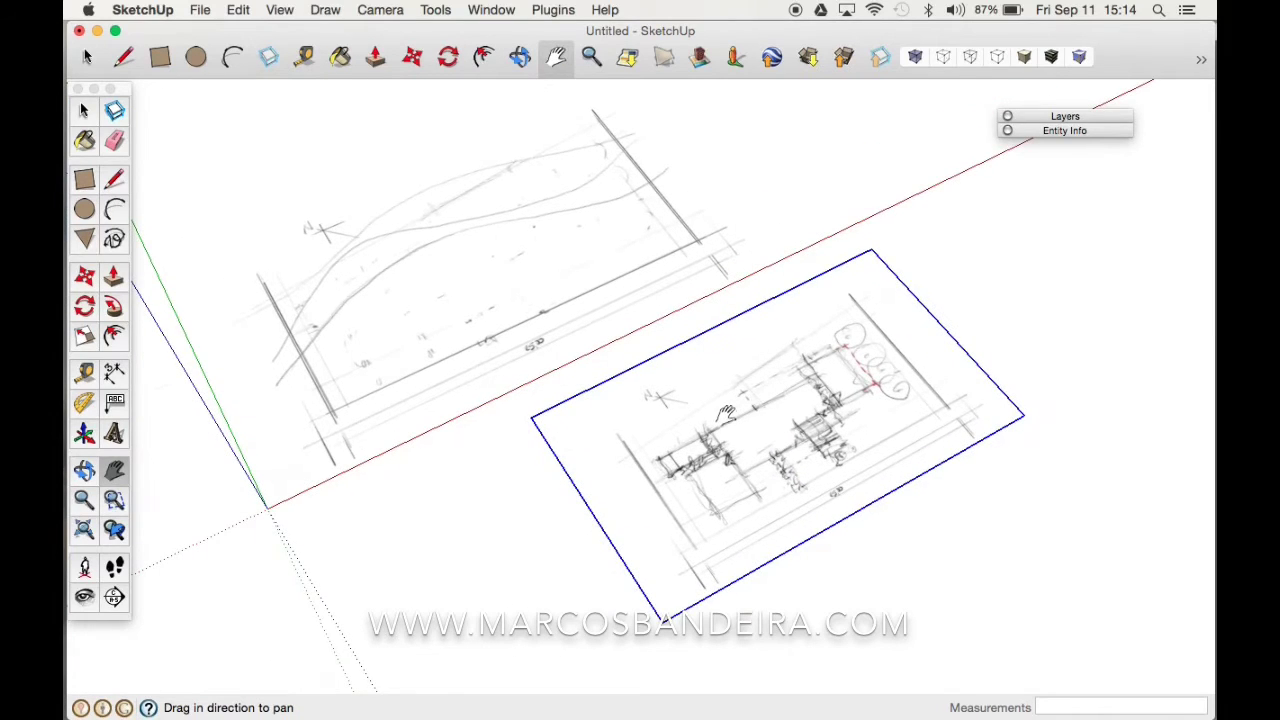
key(space)
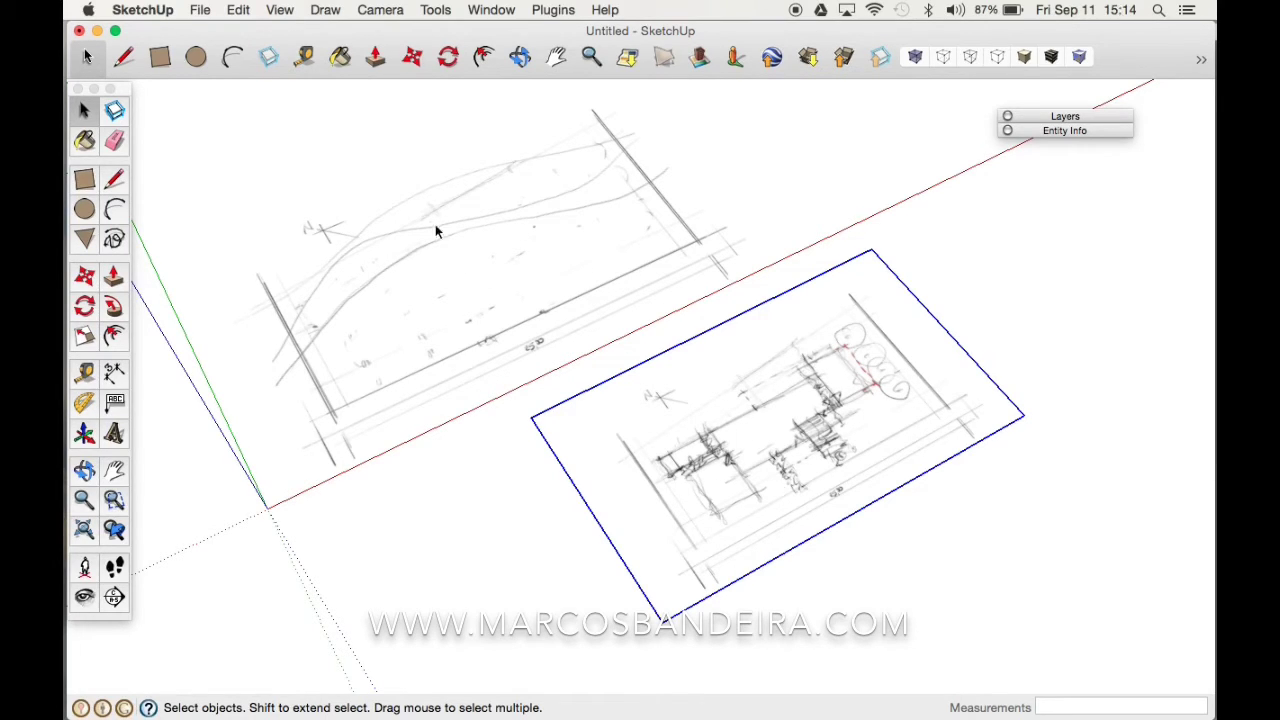
right_click(786, 401)
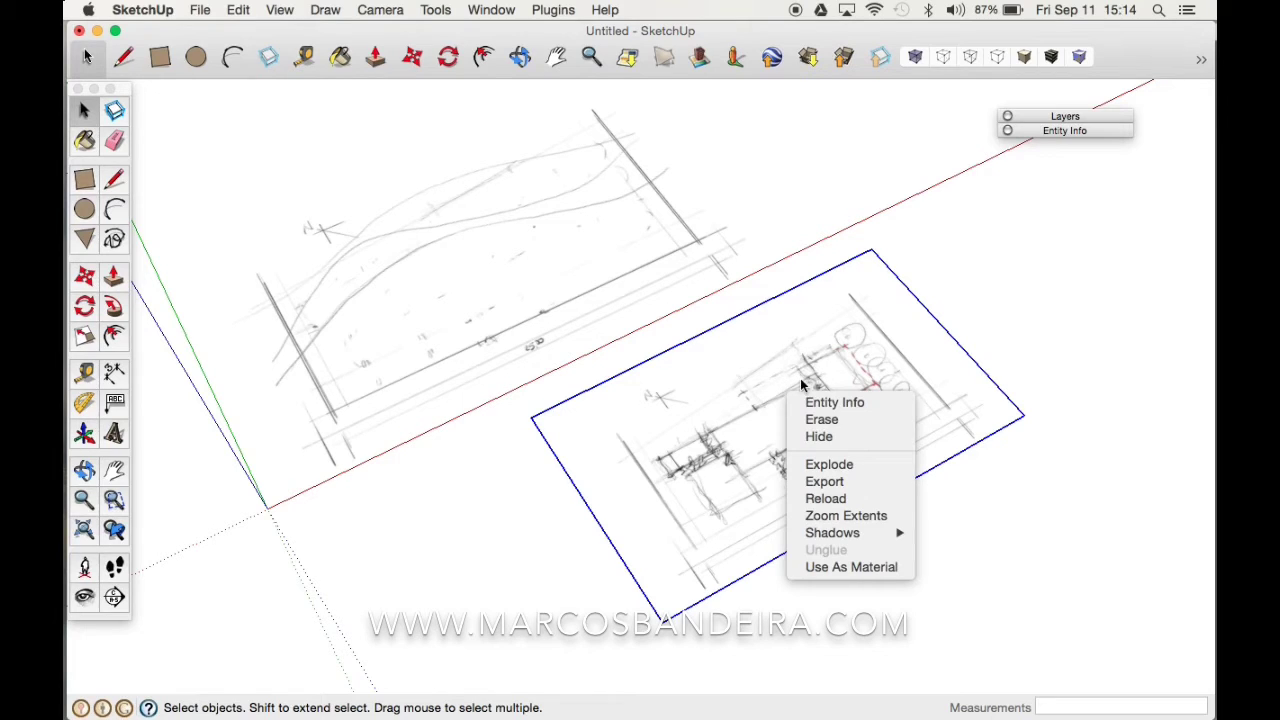
click(820, 474)
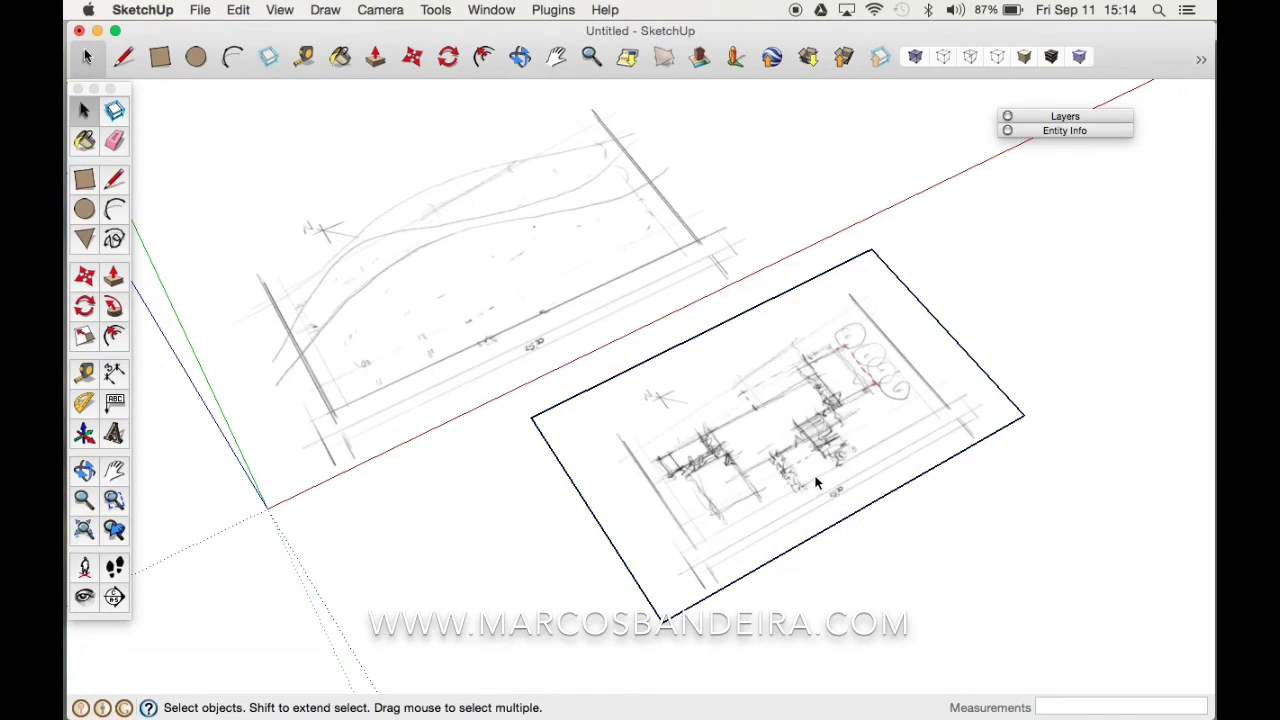
- Select the exploded sketch face and its outline edges and make them a group
click(798, 397)
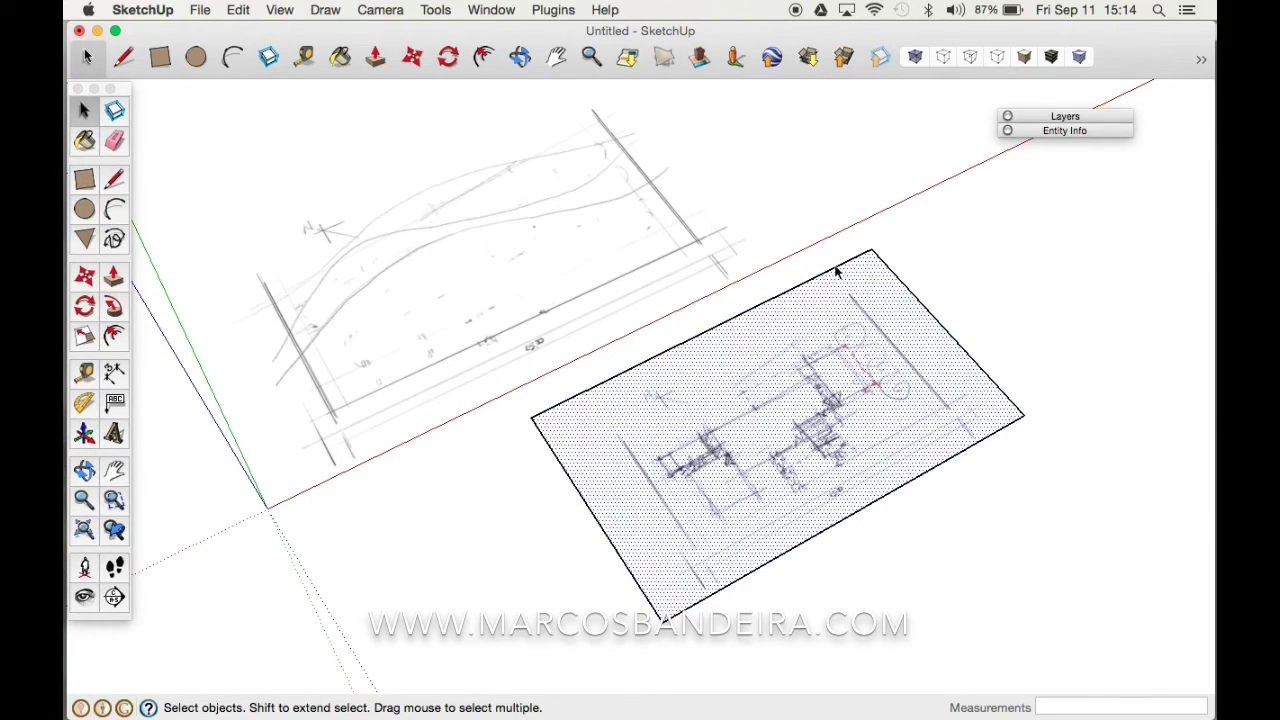
click(837, 267)
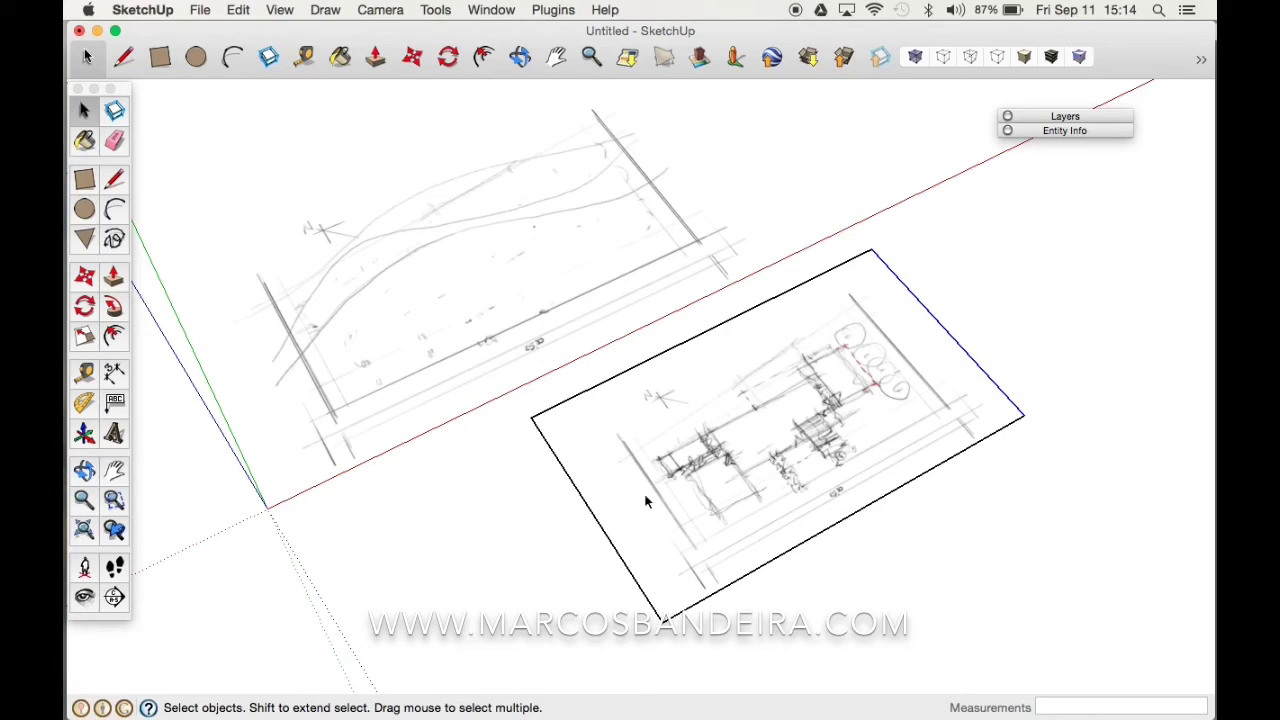
click(748, 378)
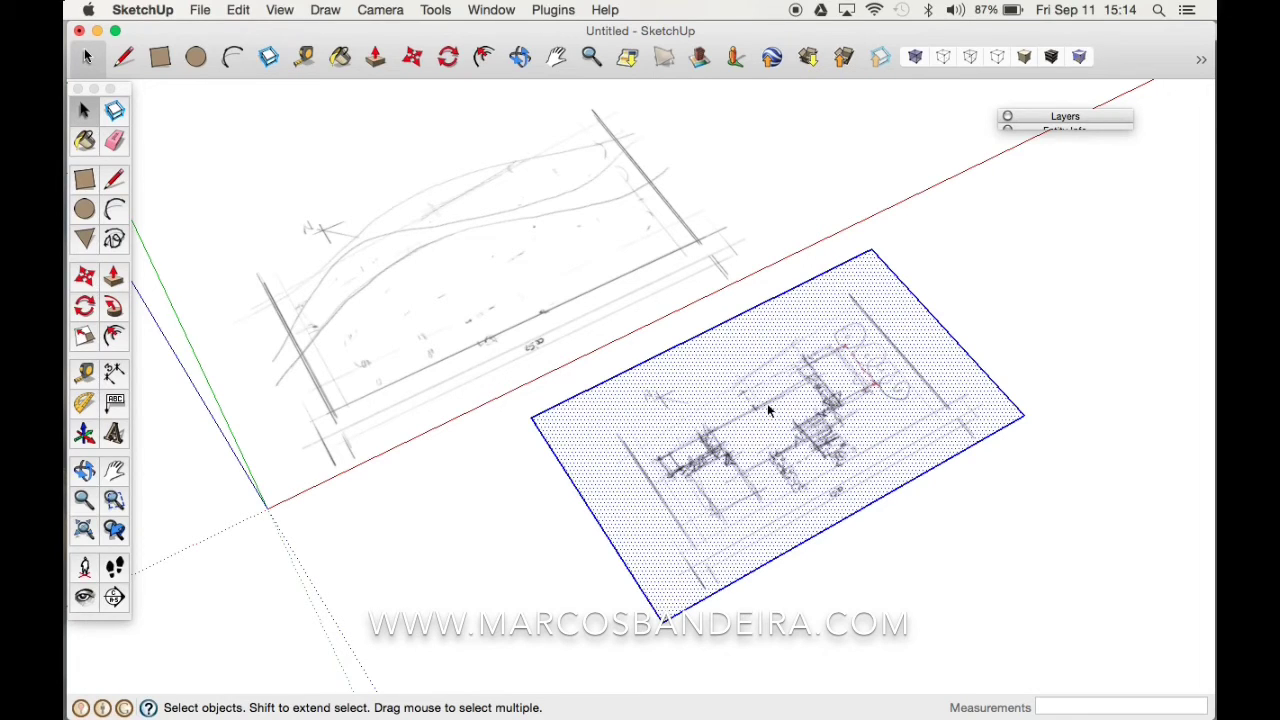
click(800, 390)
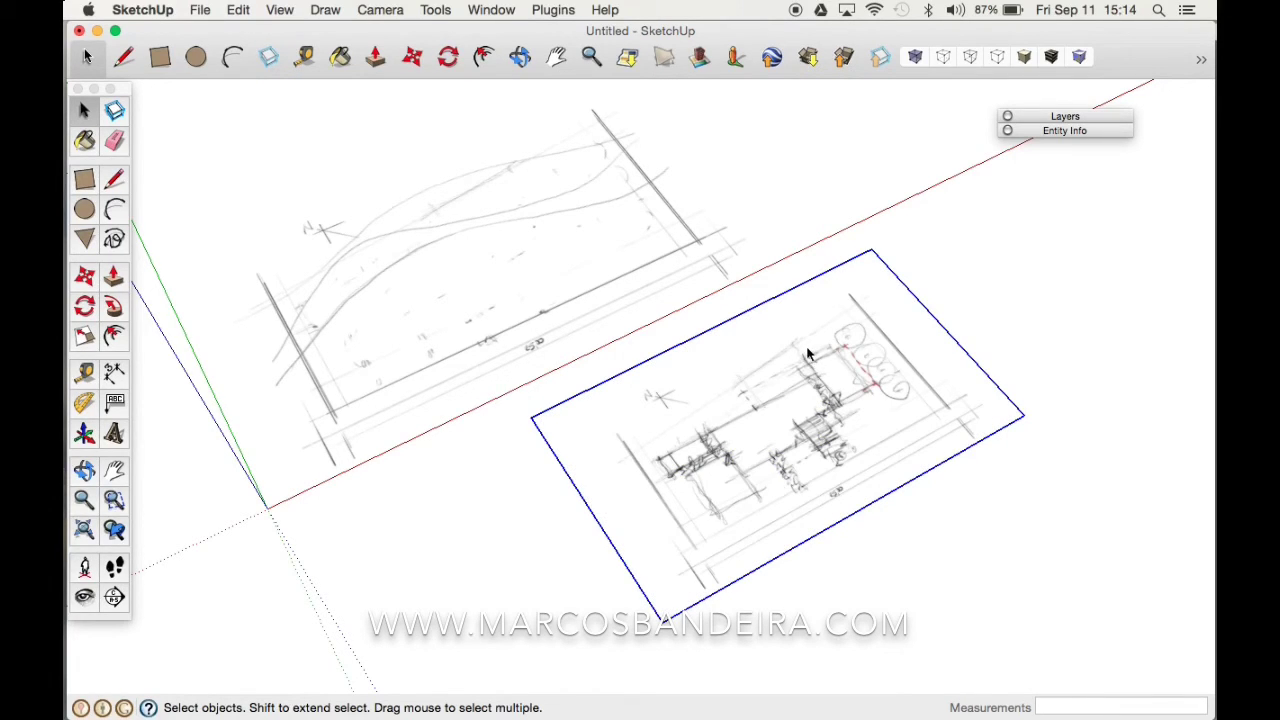
click(811, 345)
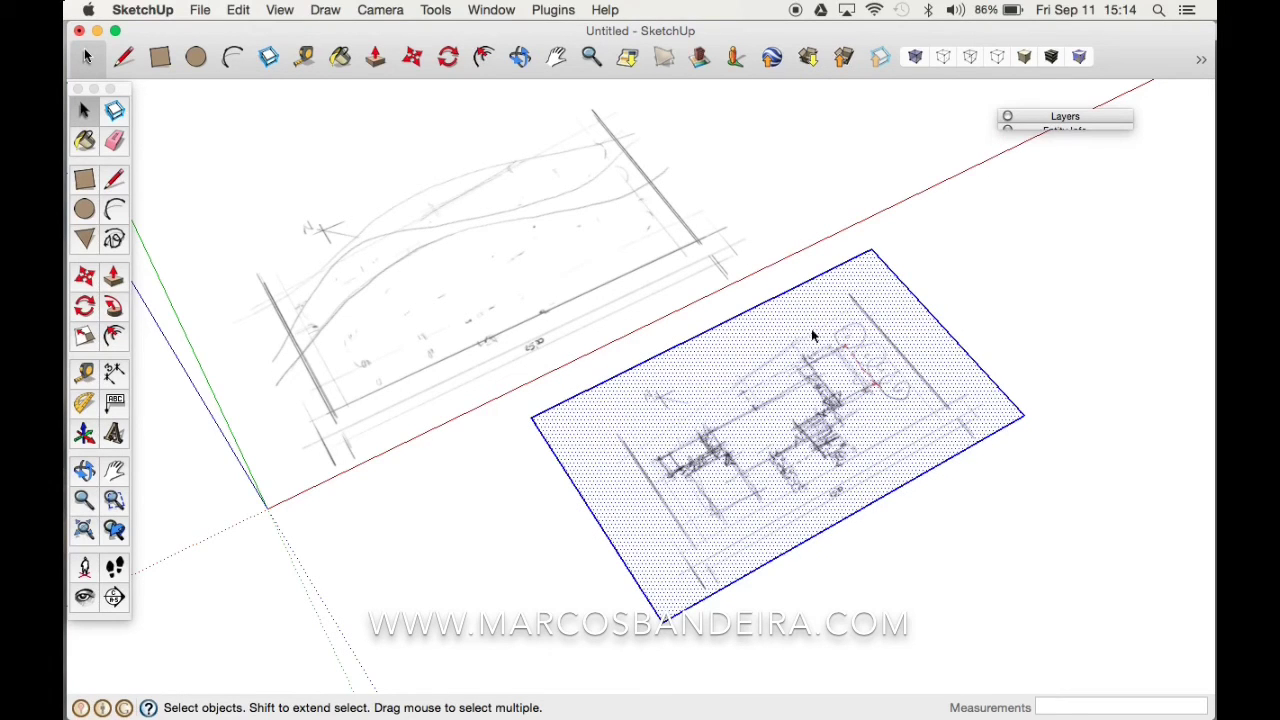
right_click(806, 344)
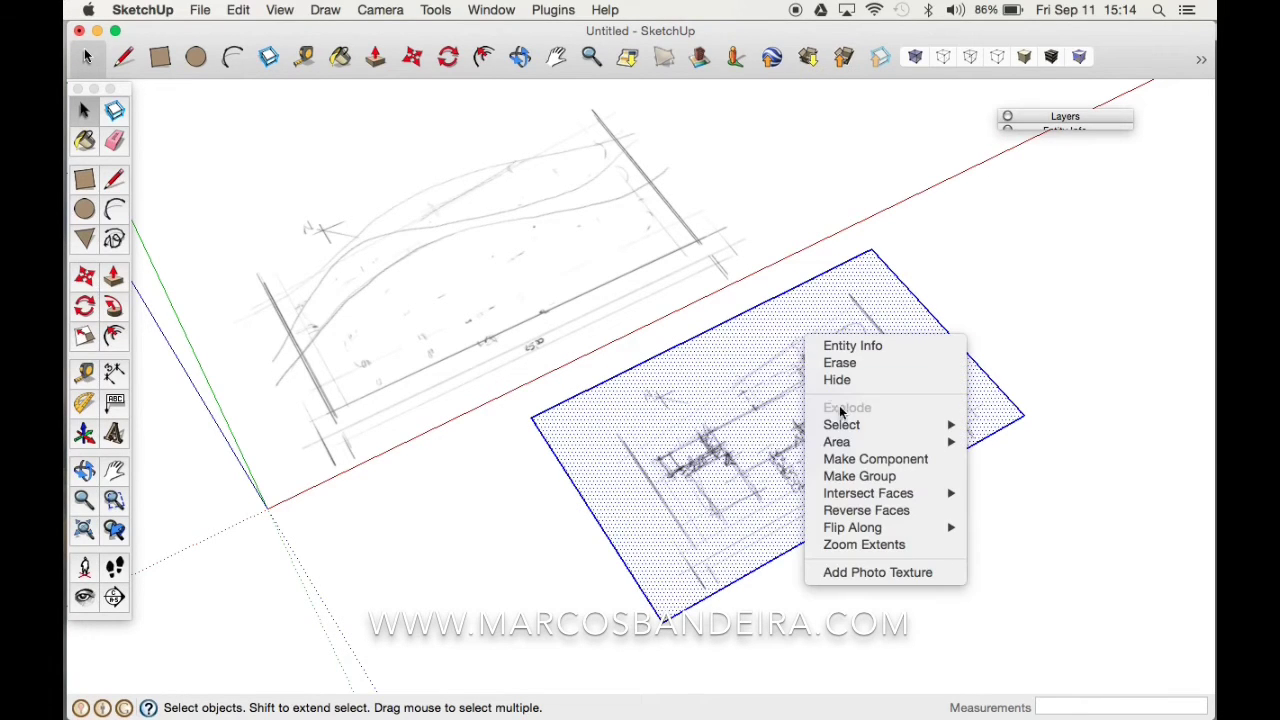
click(840, 484)
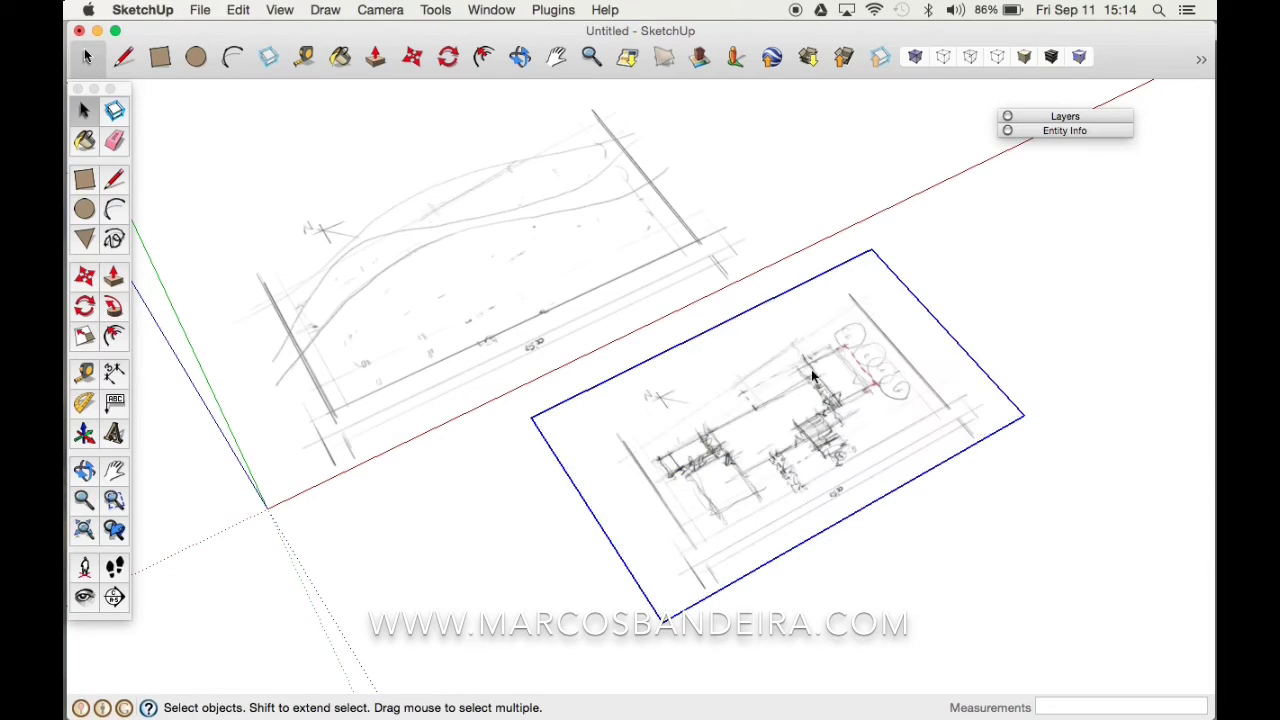
- Enter the sketch group for editing and zoom in on its dimension line
right_click(815, 318)
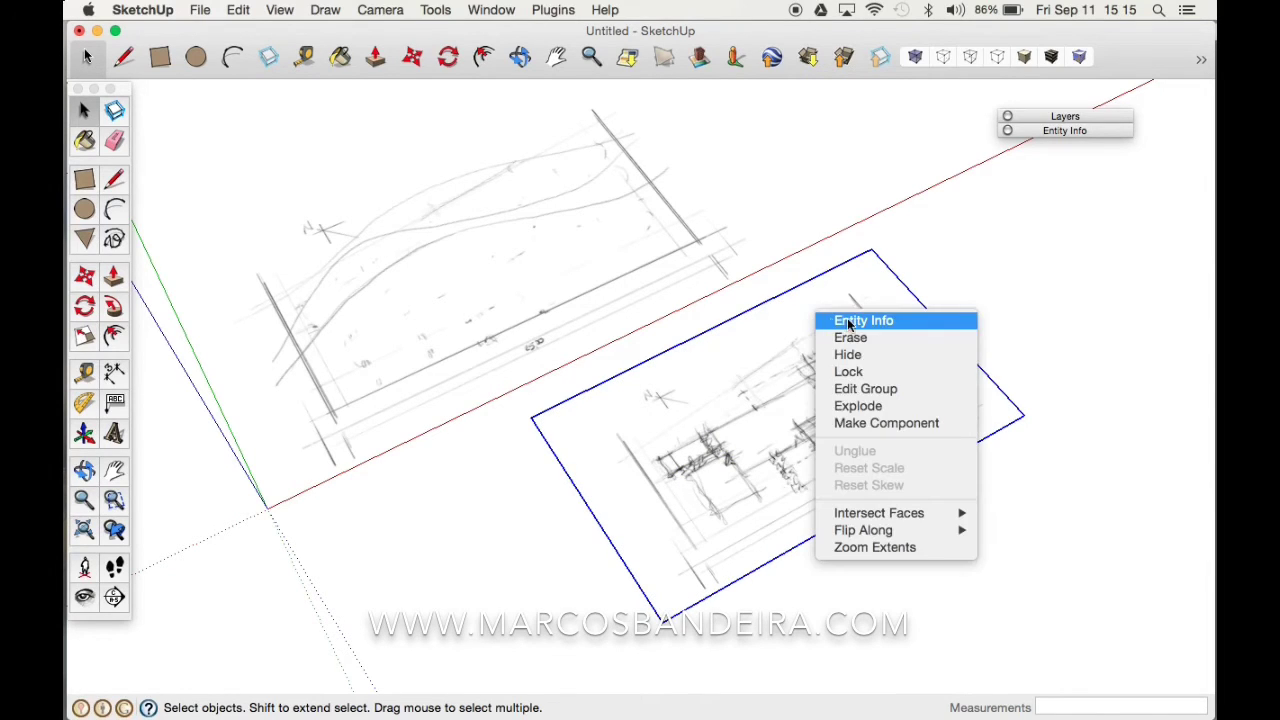
click(856, 389)
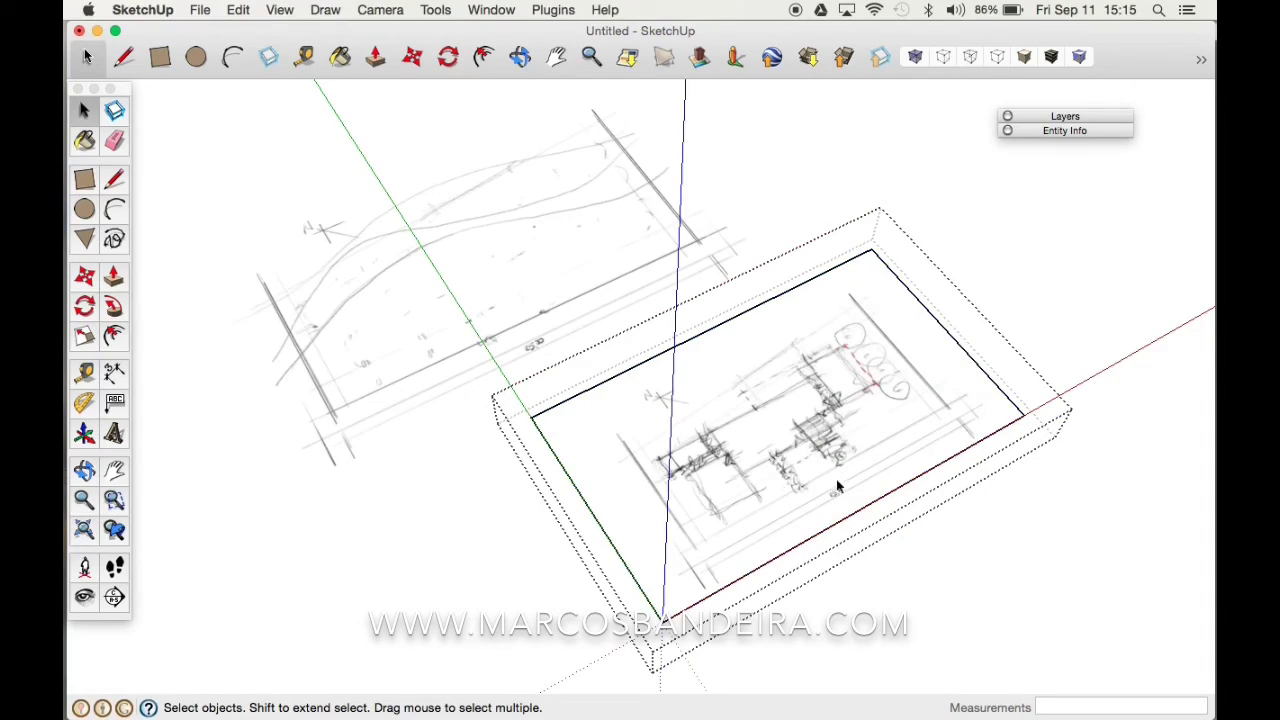
shift+middle_drag(846, 487, 837, 466)
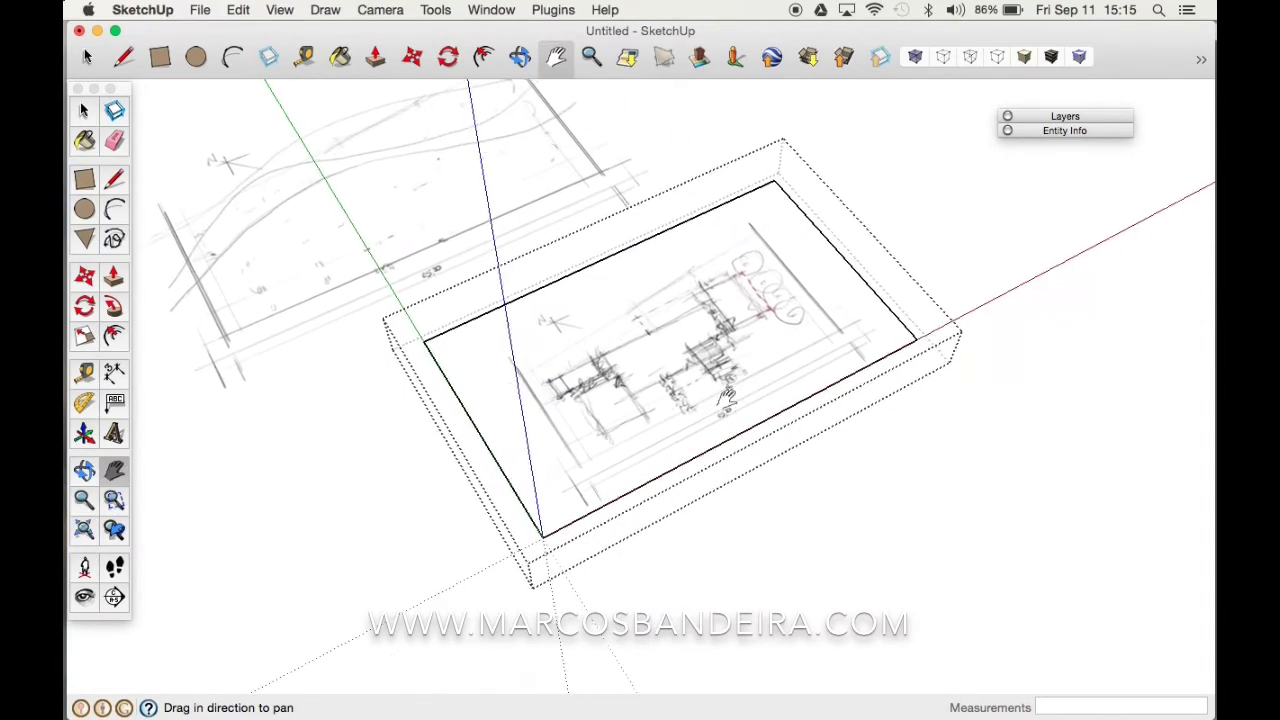
scroll(786, 354, up, 3)
scroll(786, 354, up, 5)
shift+middle_drag(800, 250, 594, 395)
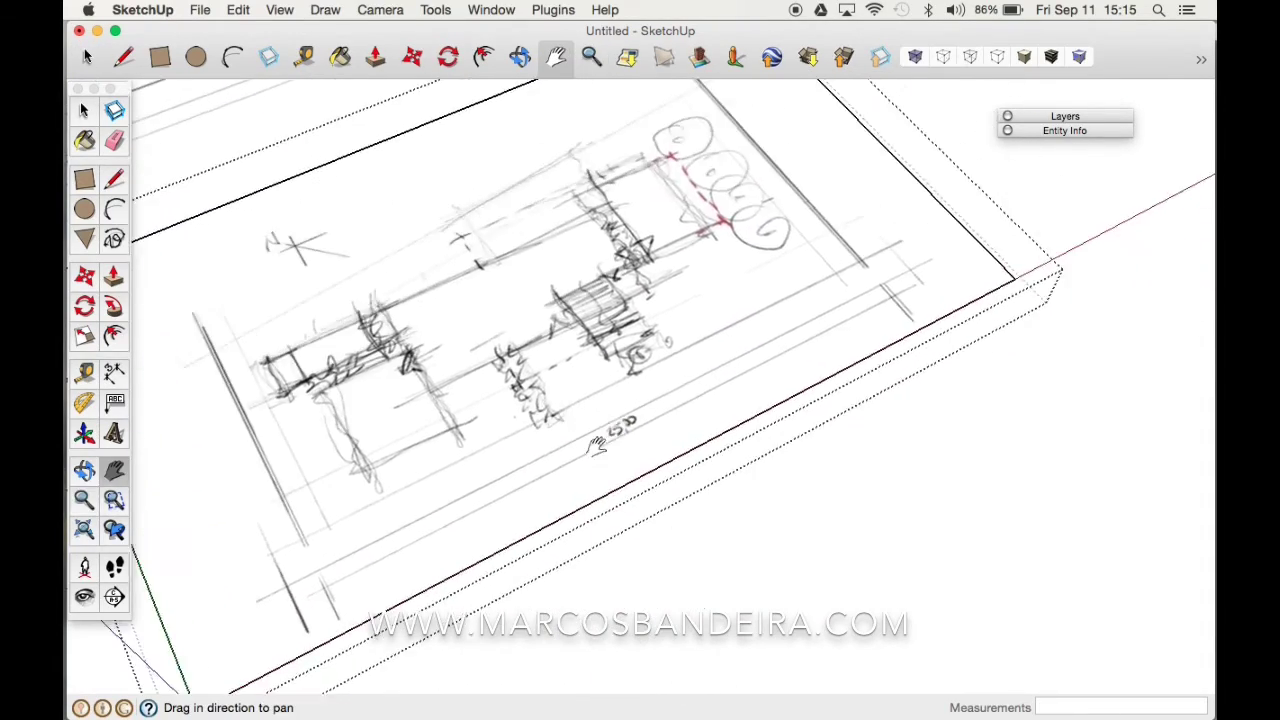
scroll(642, 350, up, 3)
mouse_move(712, 404)
middle_down()
mouse_move(457, 451)
mouse_move(735, 390)
middle_up()
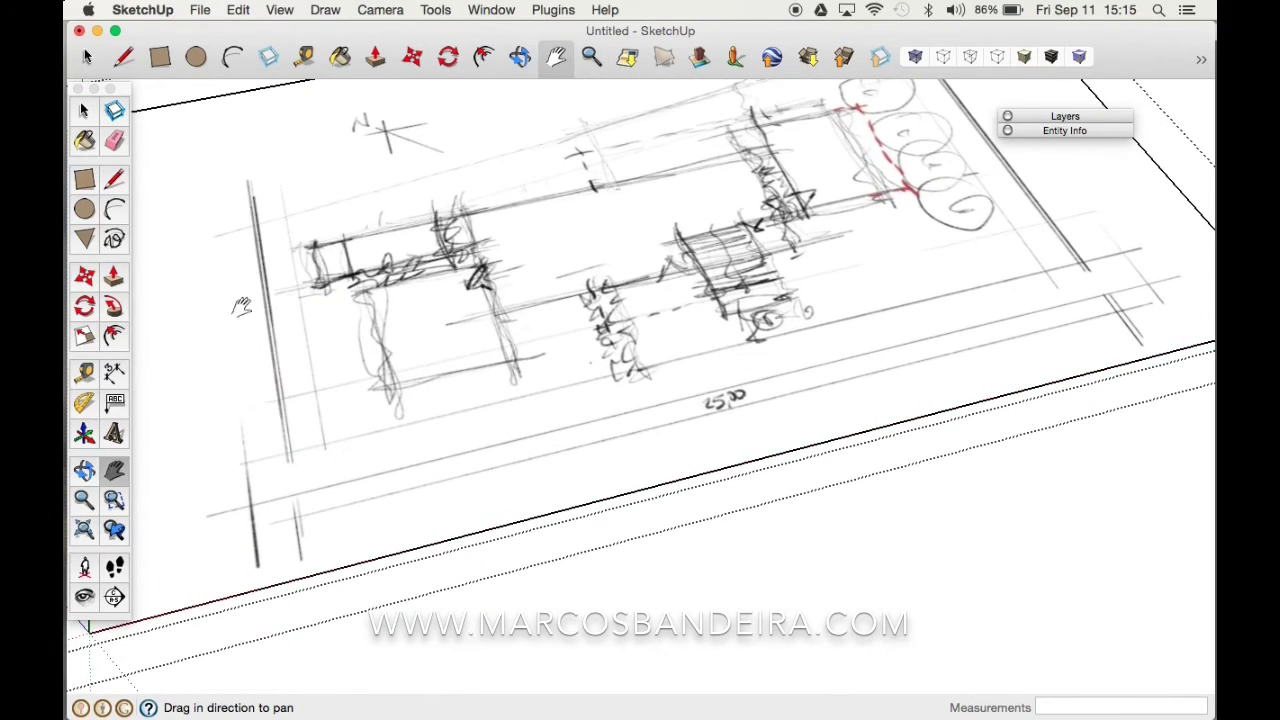
- Tape-measure the 17.17 m dimension line and enter 25 as its length
click(84, 372)
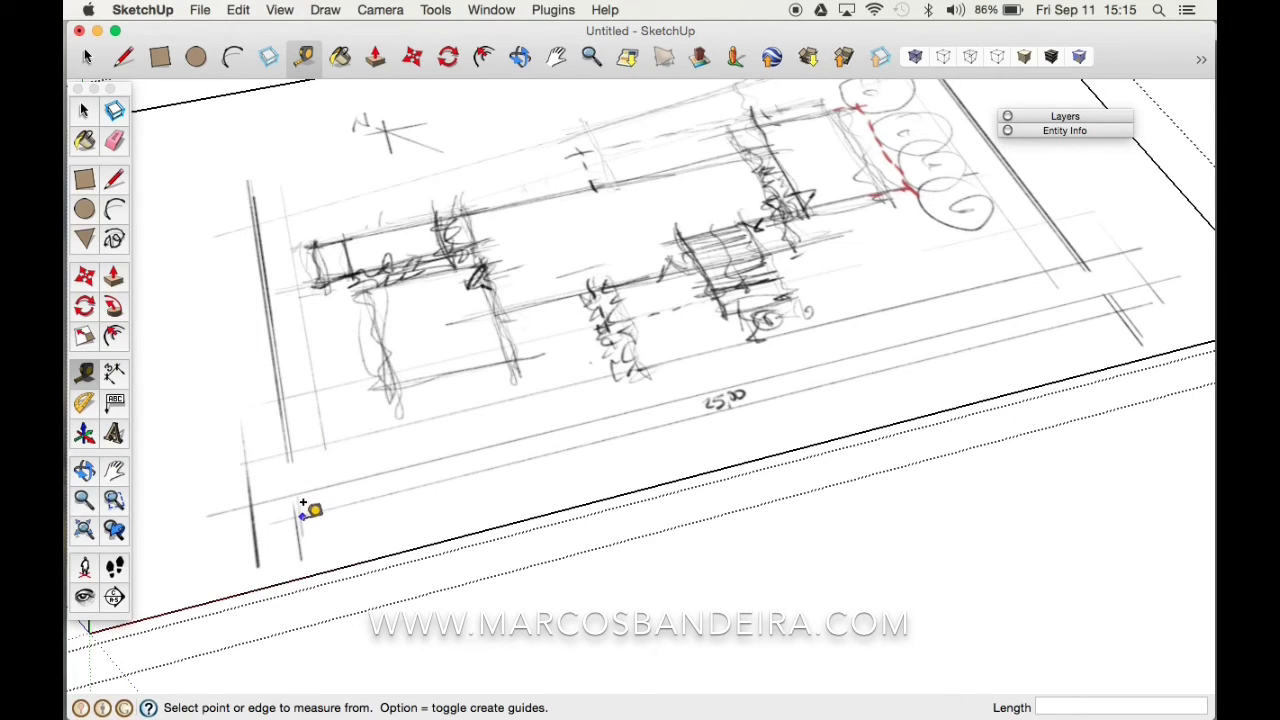
click(291, 450)
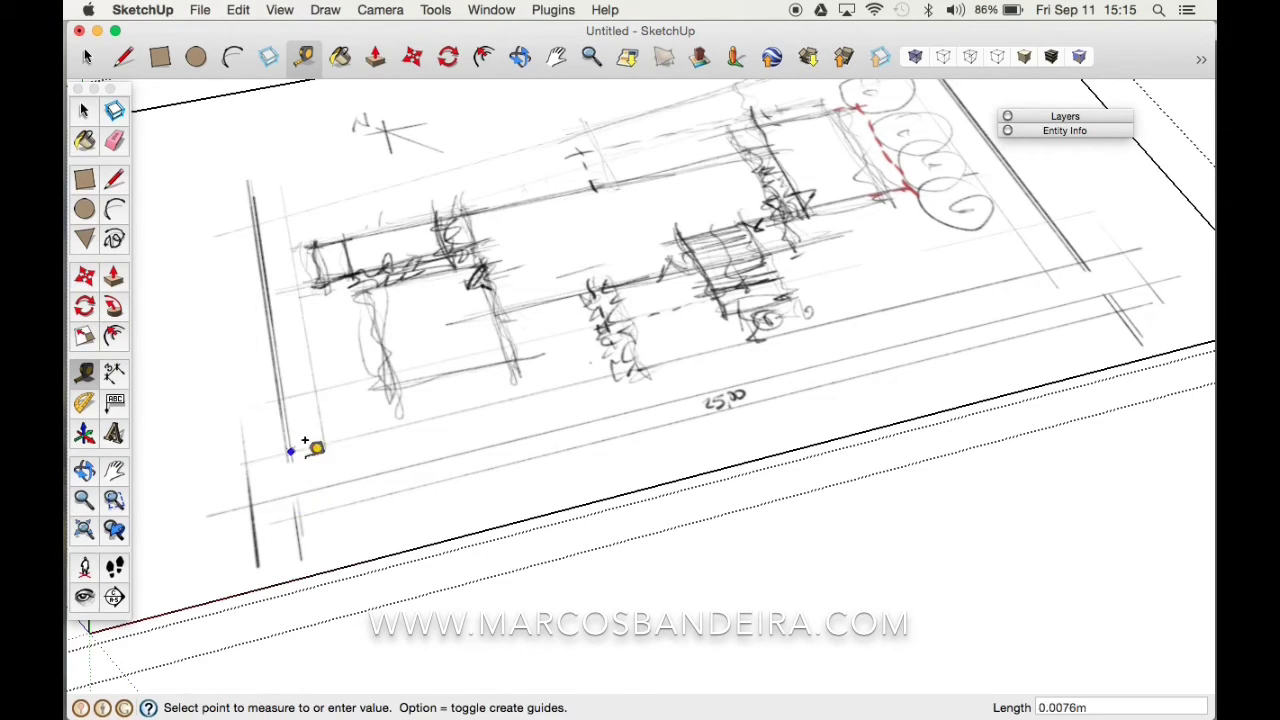
click(1078, 262)
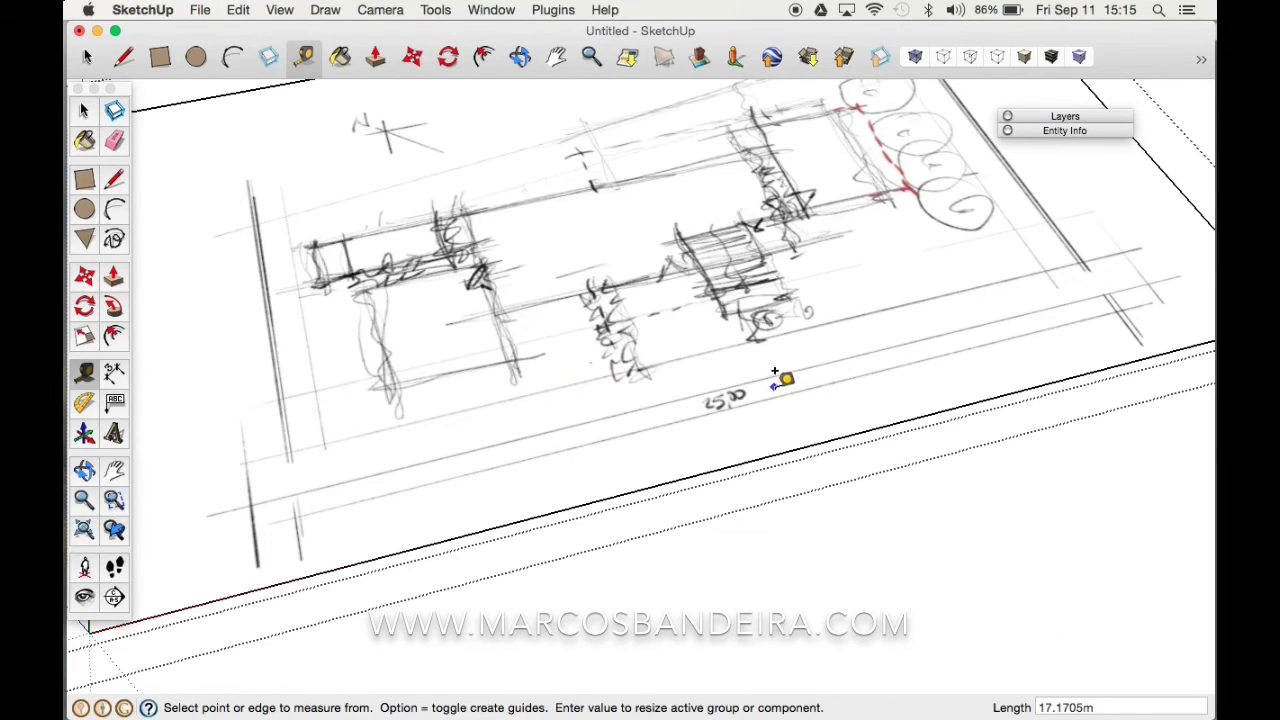
text(25)
key(Return)
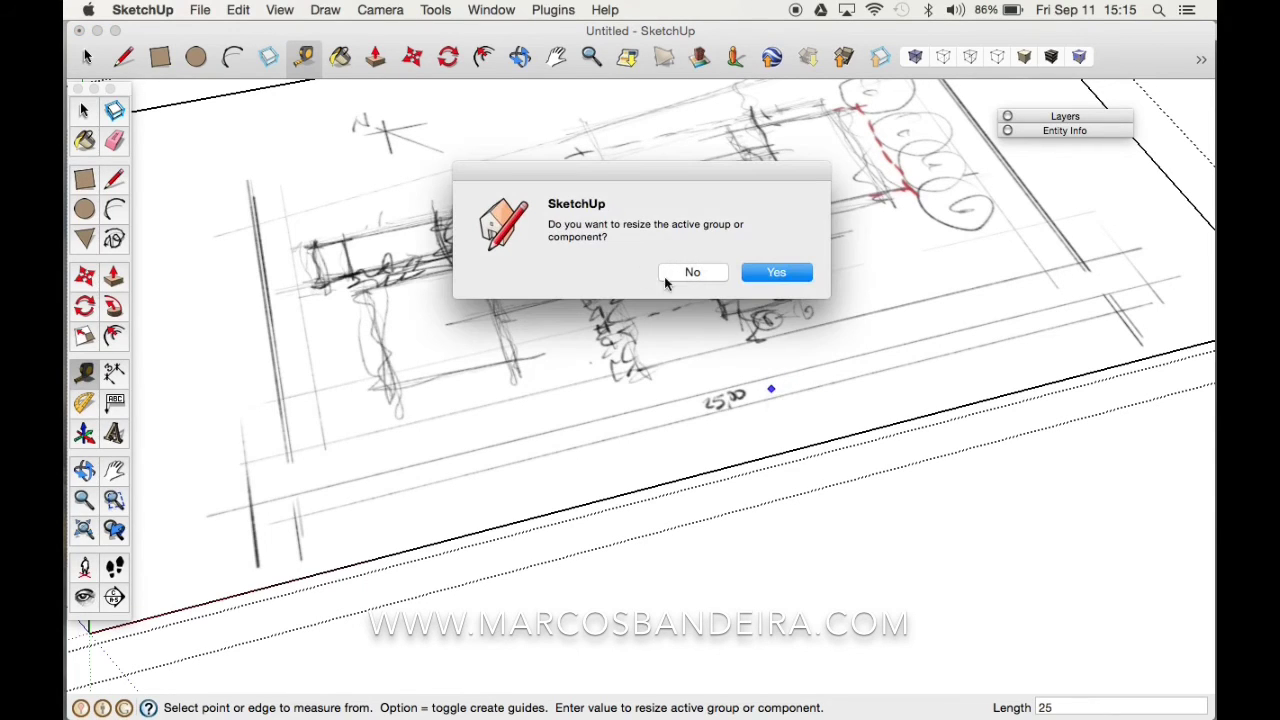
- Confirm rescaling the group, exit it, and zoom out to see both sketches
click(766, 267)
key(space)
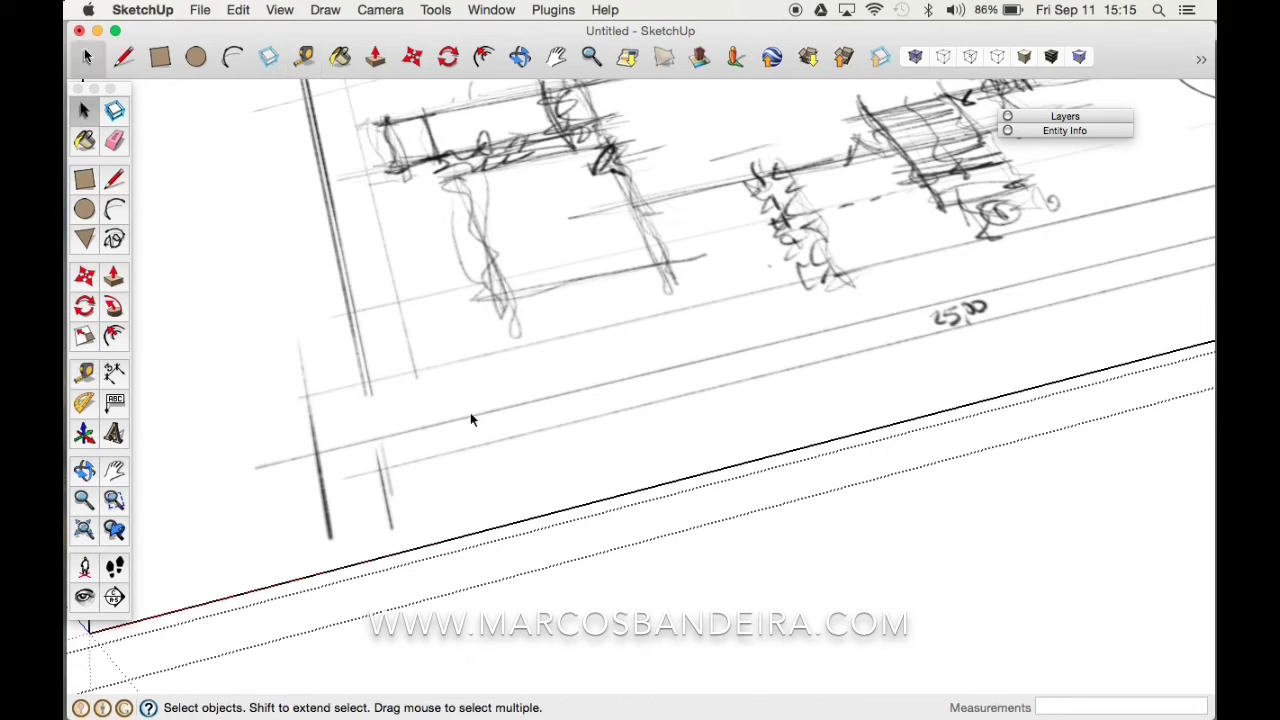
click(548, 623)
click(90, 530)
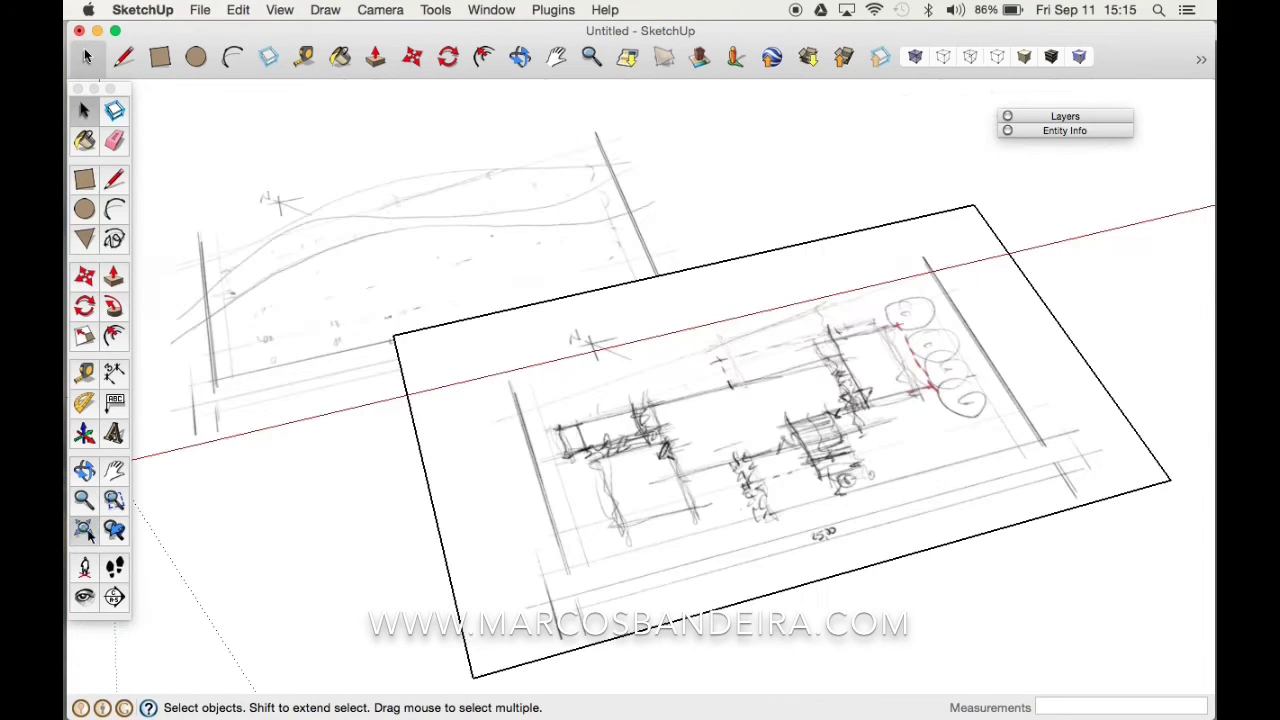
key(o)
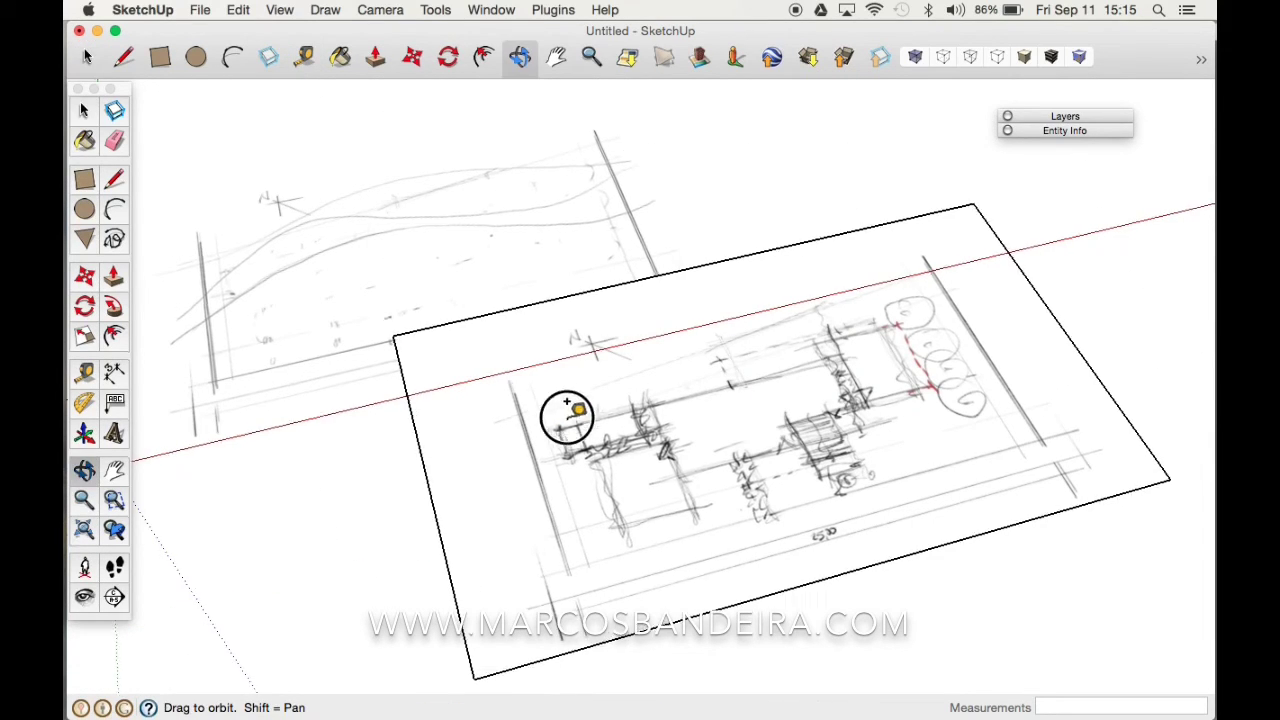
mouse_move(557, 414)
mouse_down()
mouse_move(671, 471)
mouse_move(669, 438)
mouse_up()
key(z)
drag(651, 241, 686, 423)
key(space)
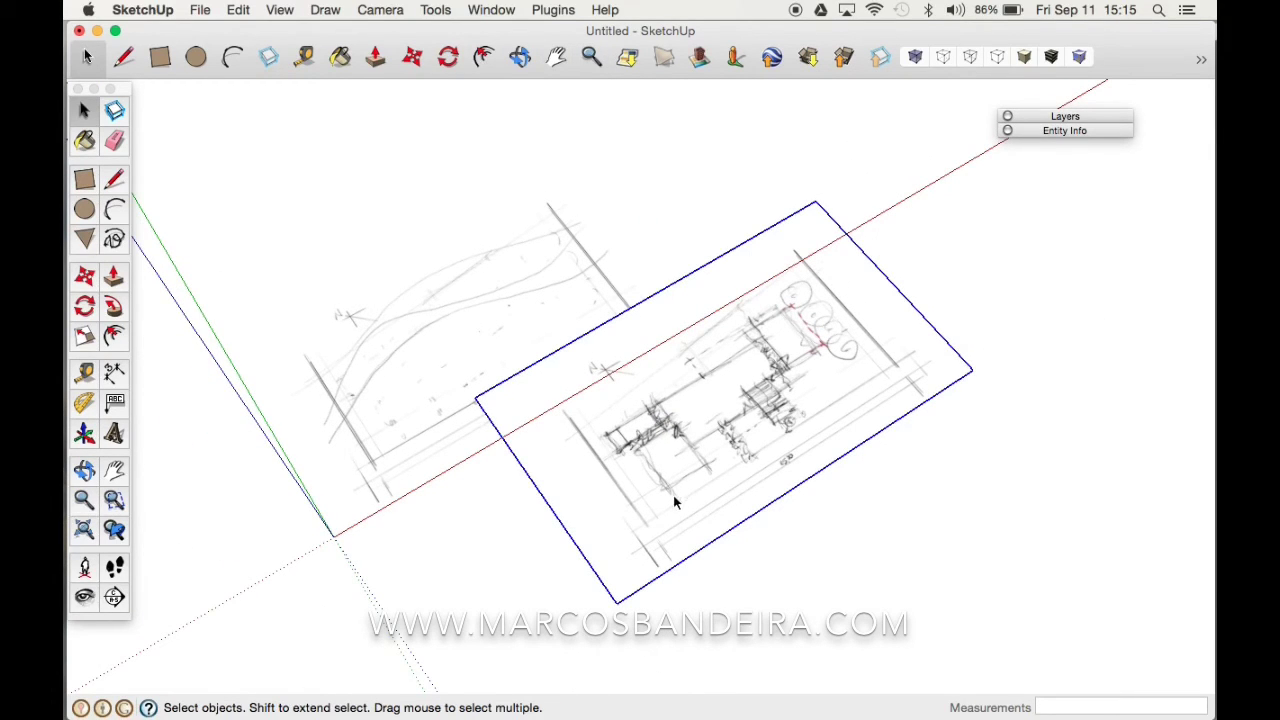
- Move the floor-plan sketch so its long edge sits against the site sketch
key(m)
click(617, 604)
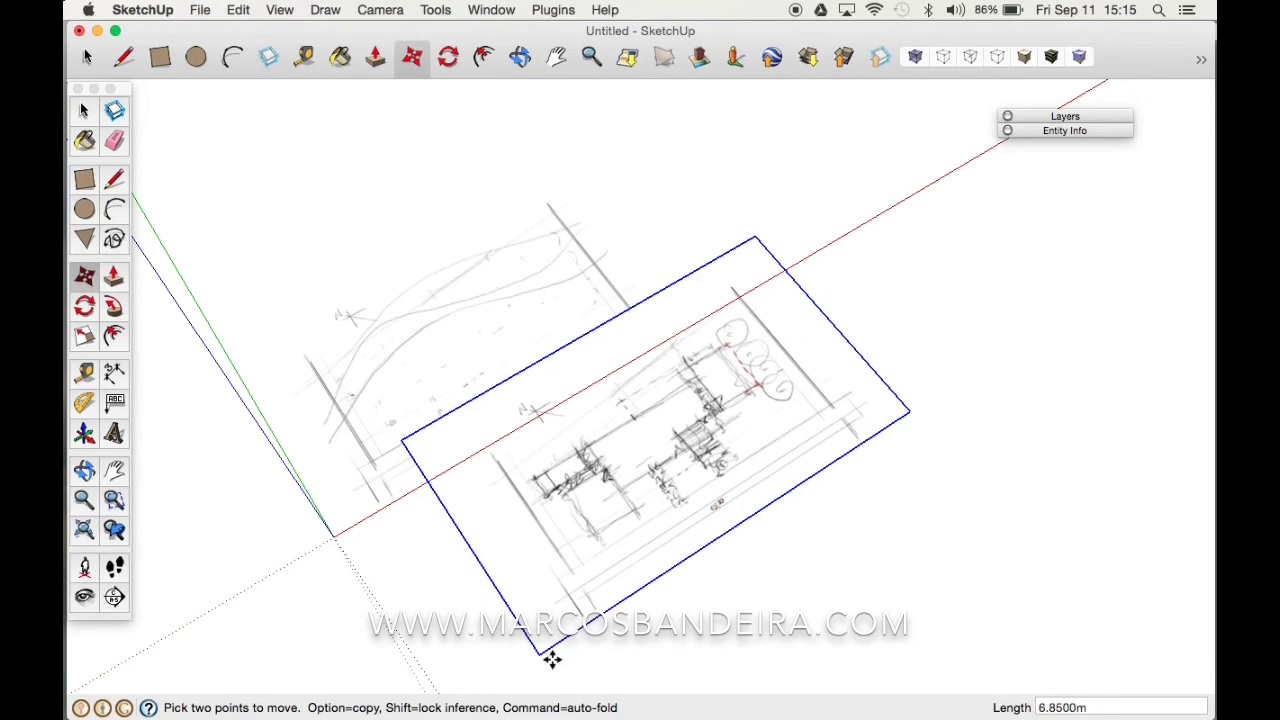
click(549, 654)
key(h)
drag(640, 530, 625, 535)
key(m)
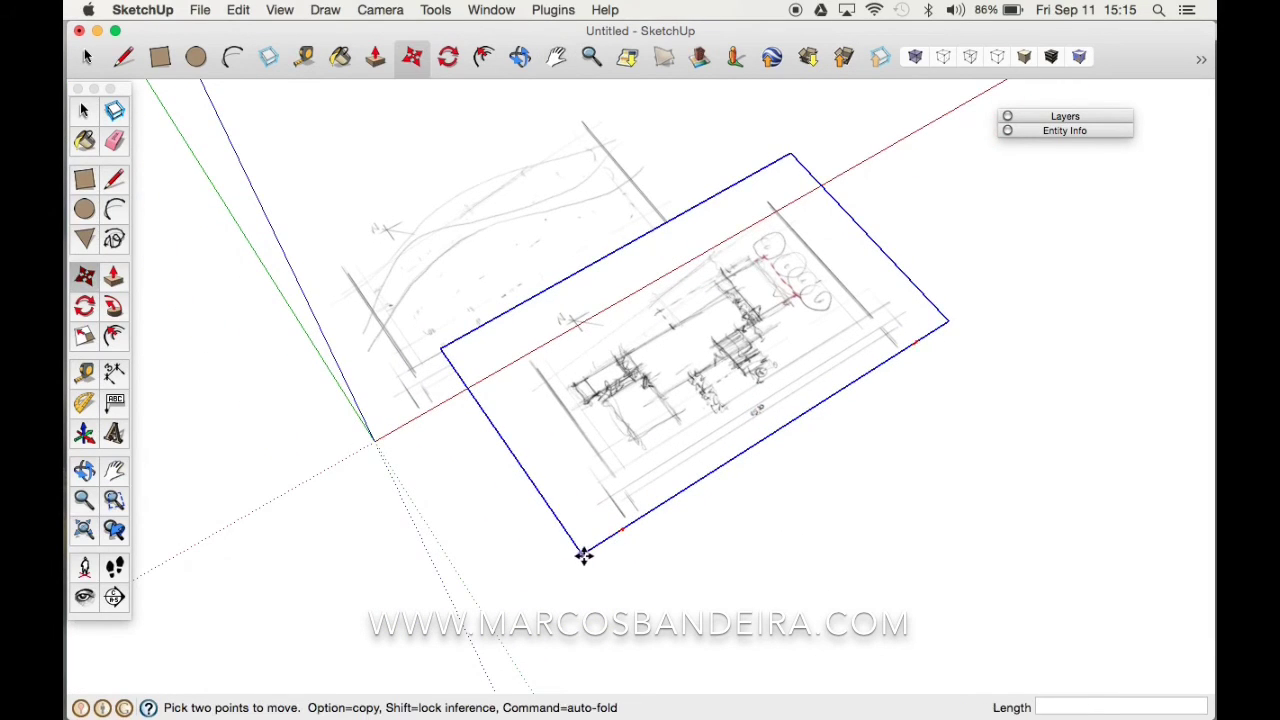
click(582, 552)
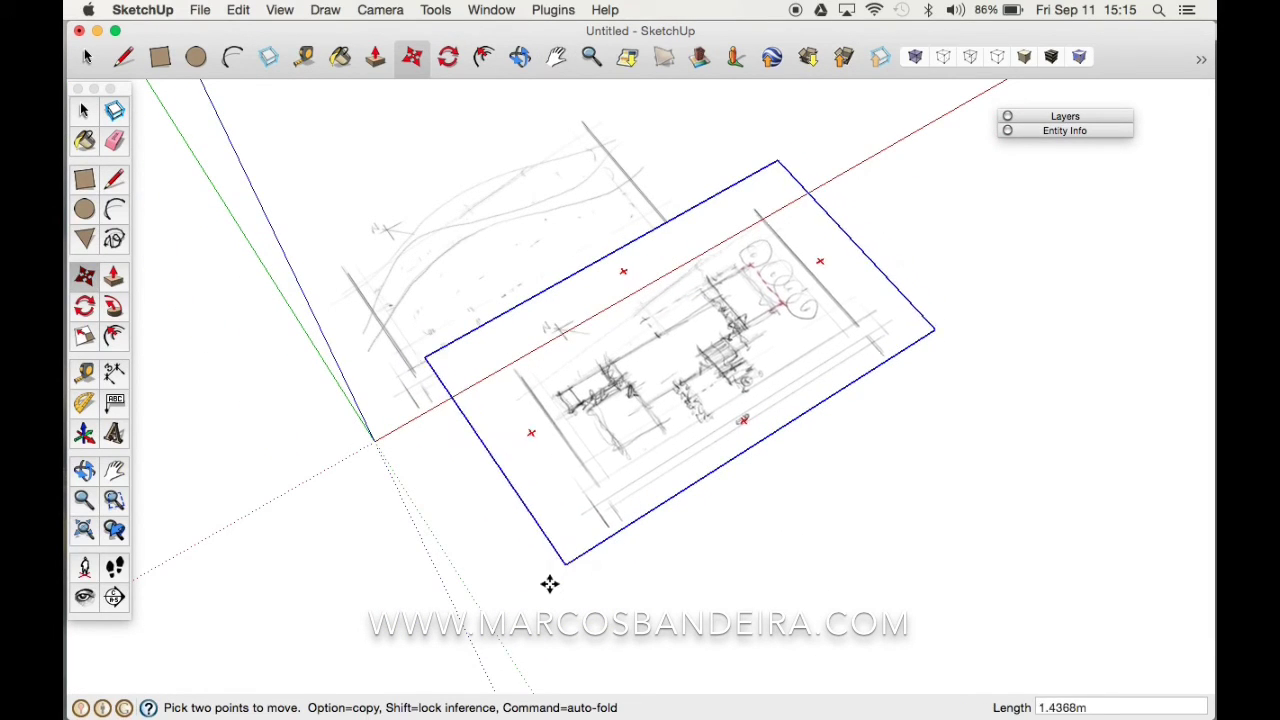
click(490, 632)
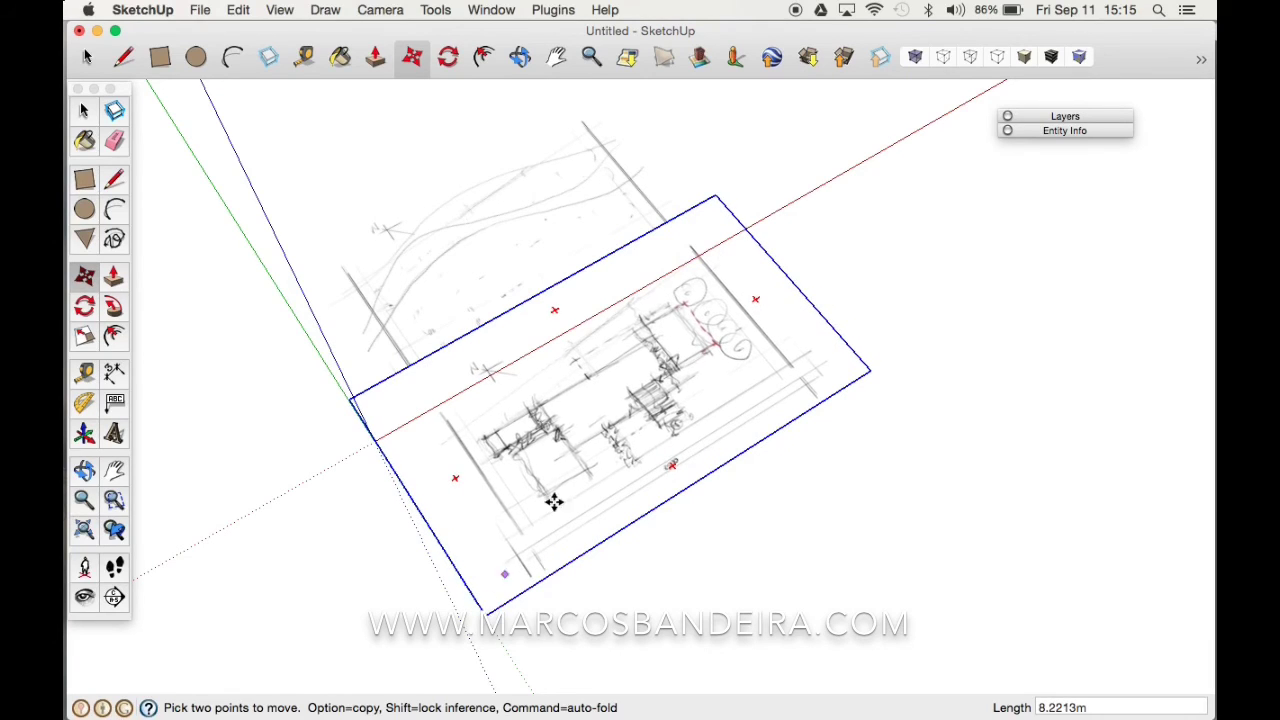
click(851, 289)
- Start a Tape Measure from the sketch's edge, then cancel back to Select
key(t)
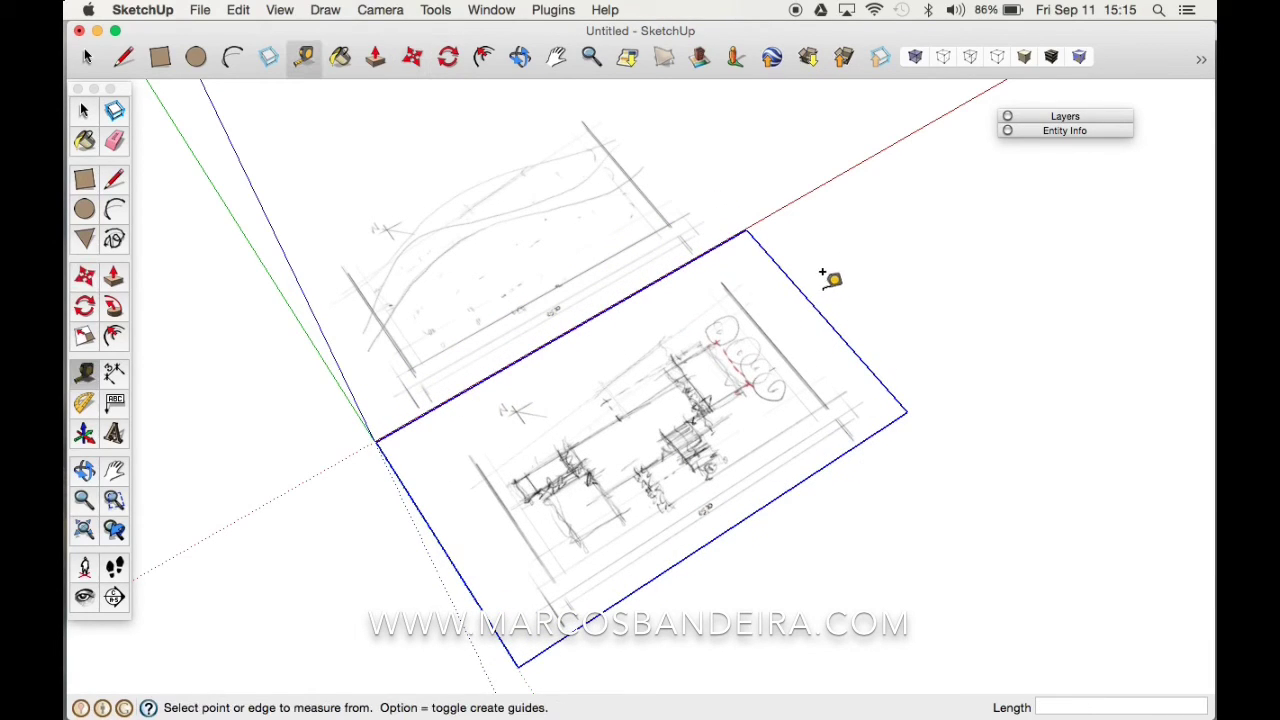
click(801, 292)
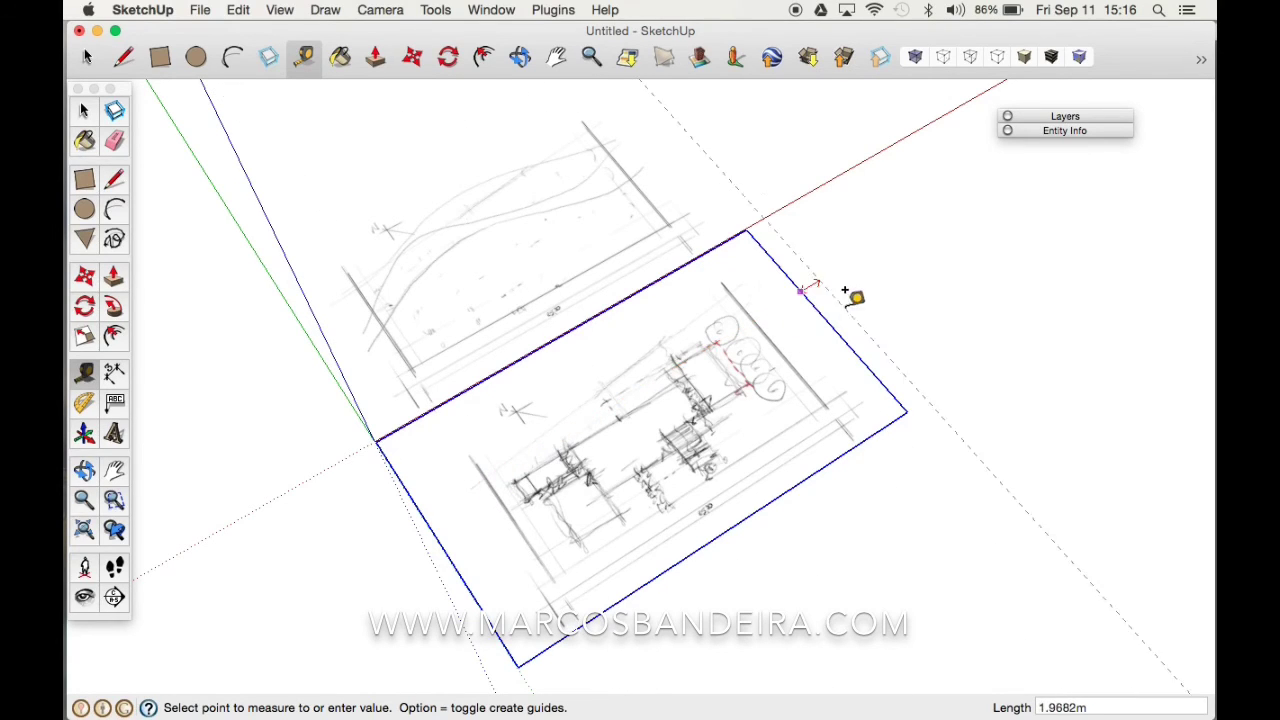
key(space)
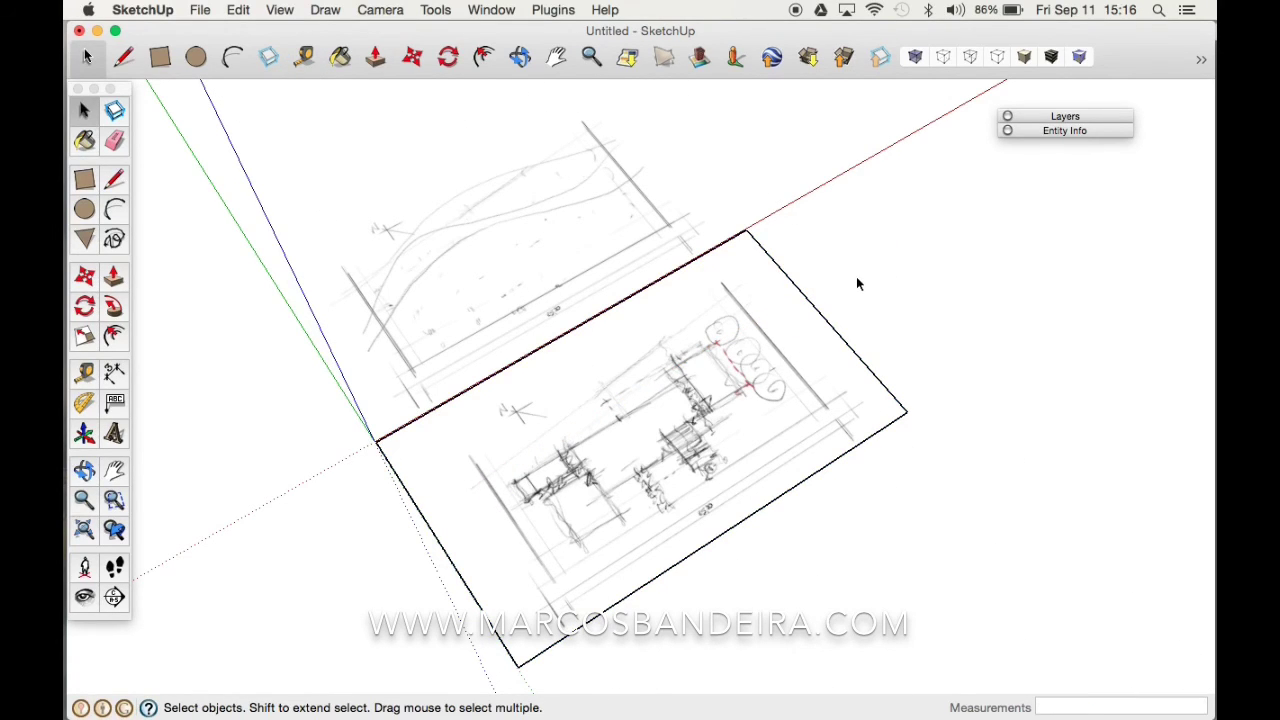
- Import superior.jpg and place it beside the other sketches
key(h)
mouse_move(737, 288)
mouse_down()
mouse_move(771, 286)
mouse_move(791, 336)
mouse_up()
key(z)
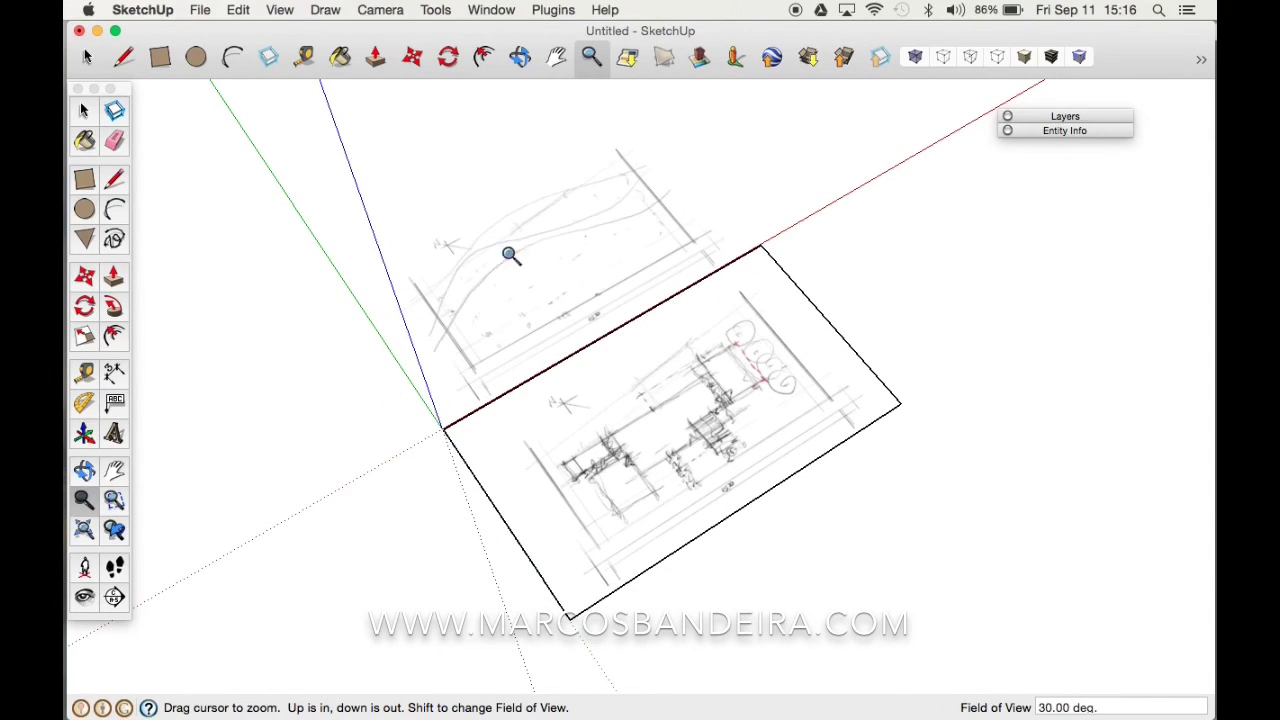
click(203, 12)
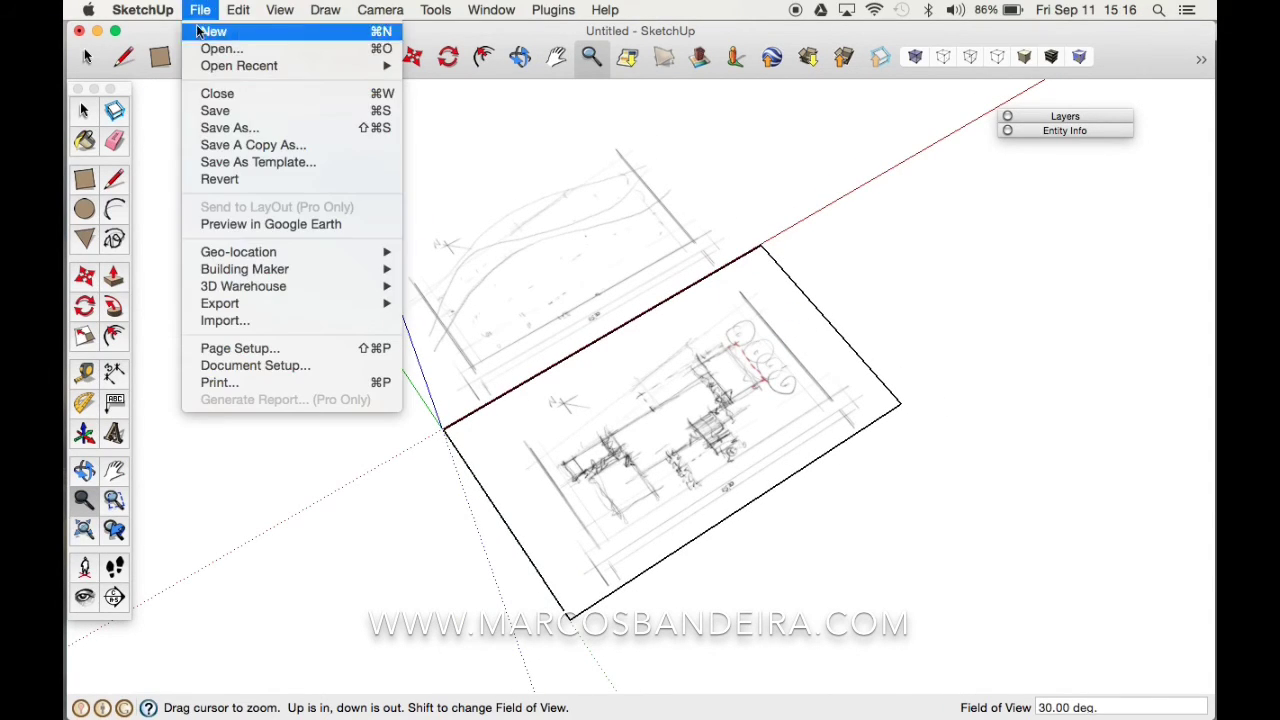
click(312, 321)
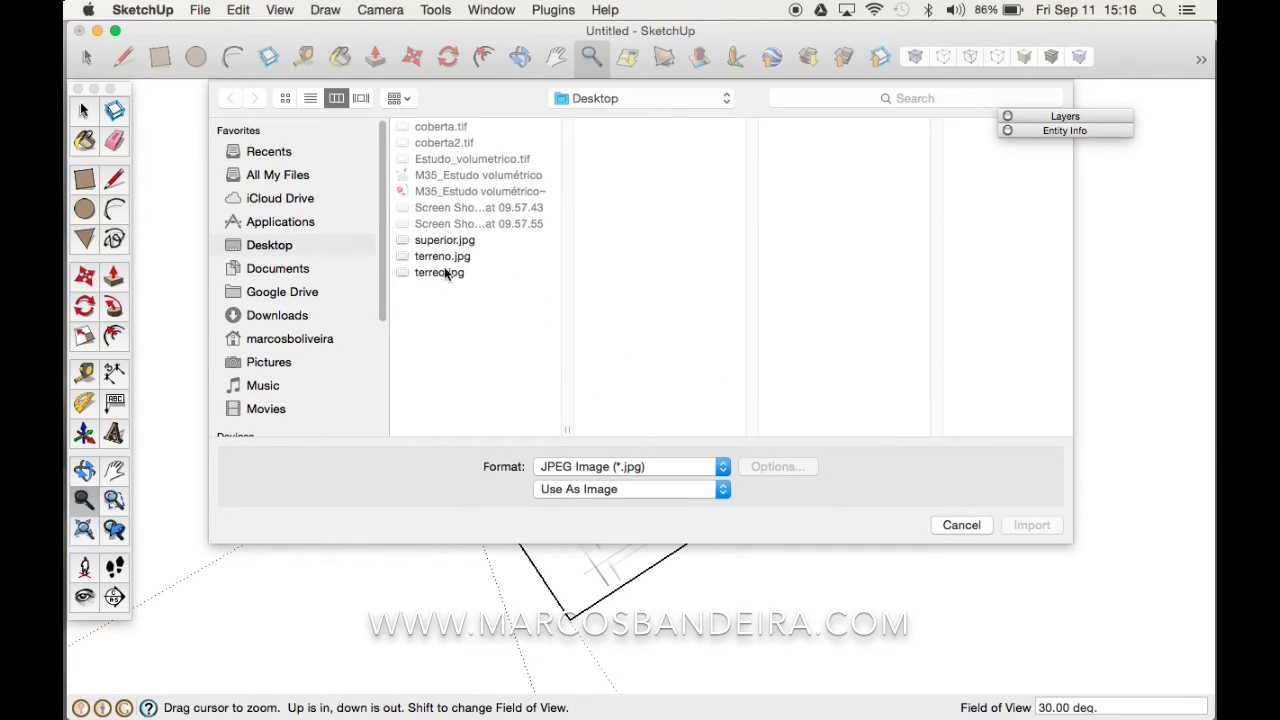
double_click(440, 242)
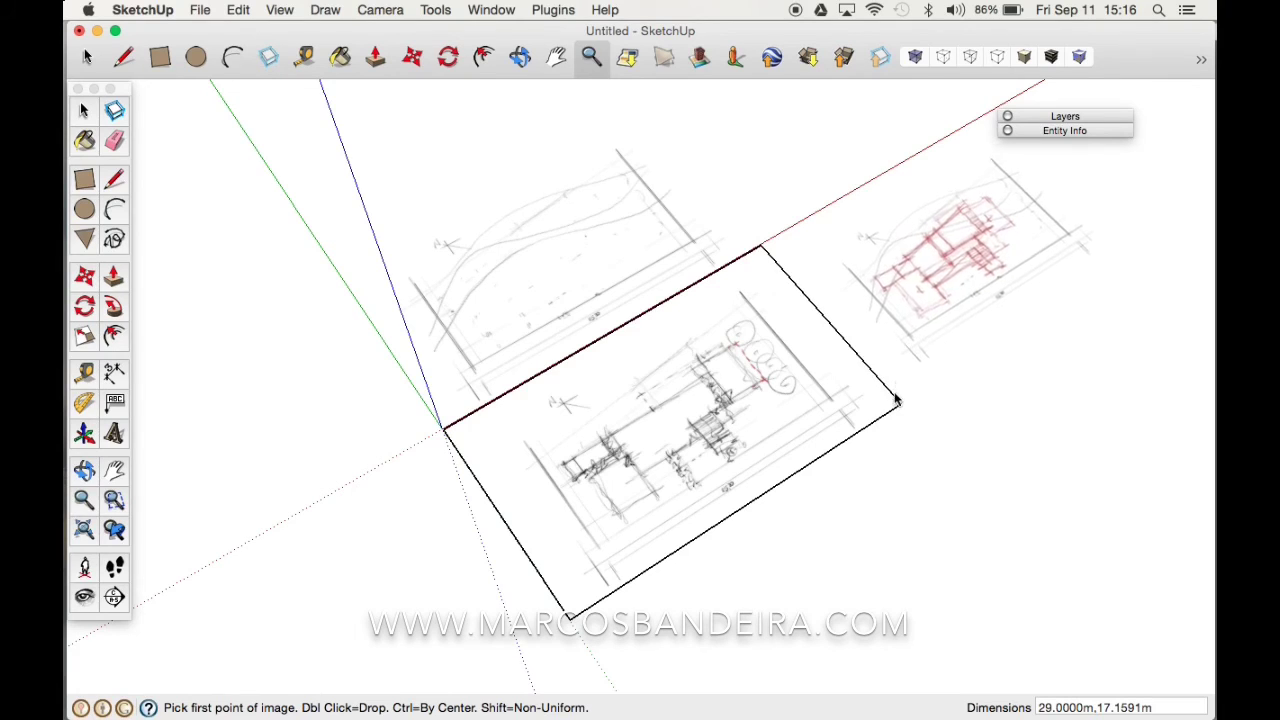
click(895, 320)
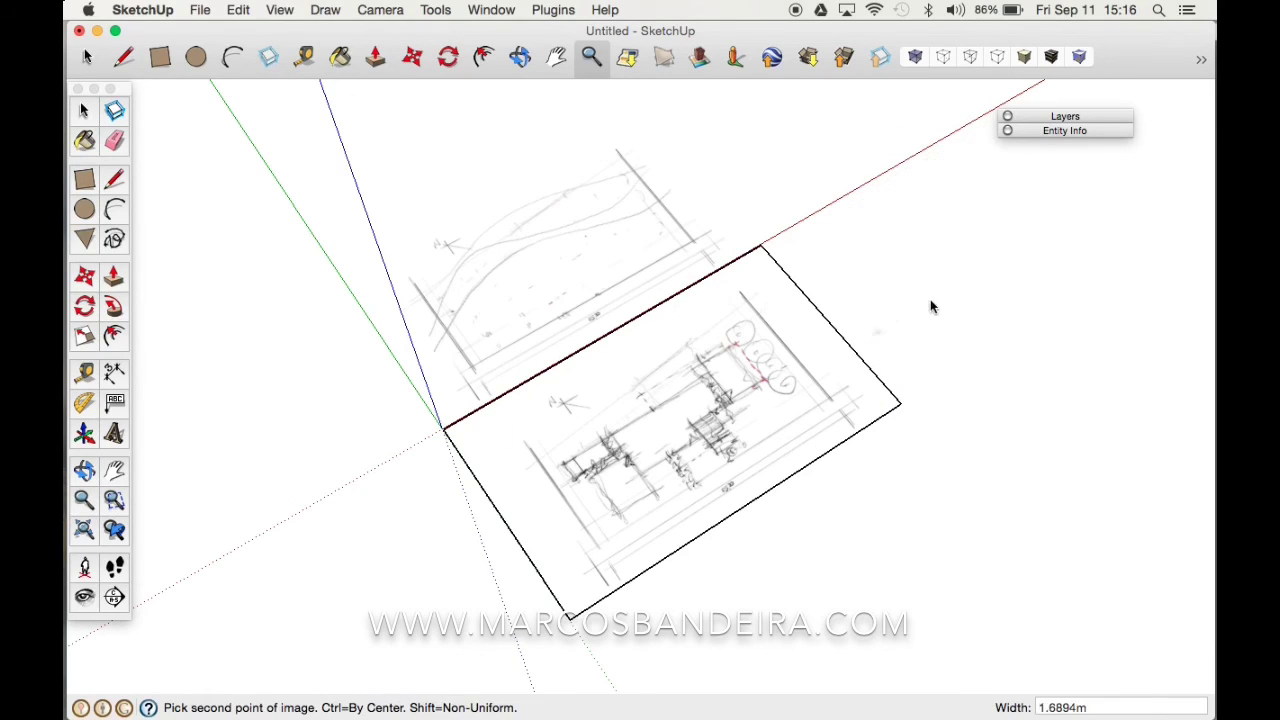
click(1050, 212)
- Explode the red superior sketch, group its face and edges, and open the group
scroll(1010, 240, up, 3)
shift+middle_drag(1010, 240, 712, 300)
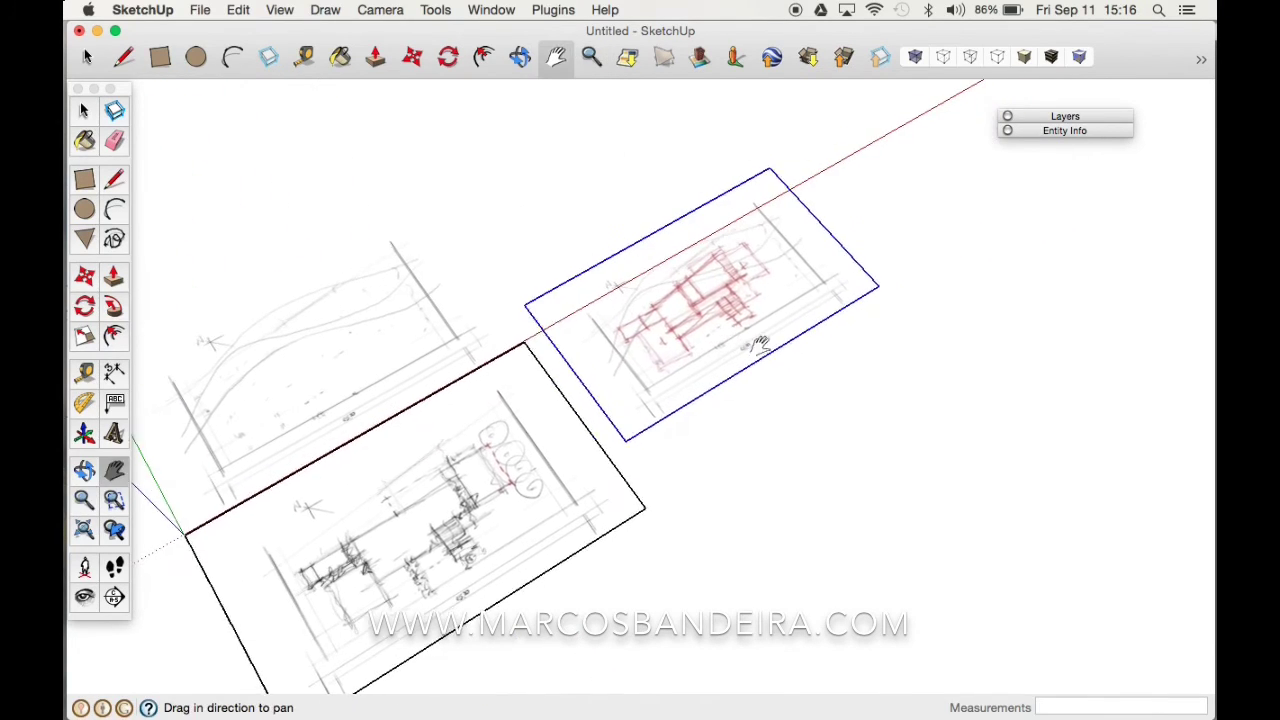
right_click(711, 297)
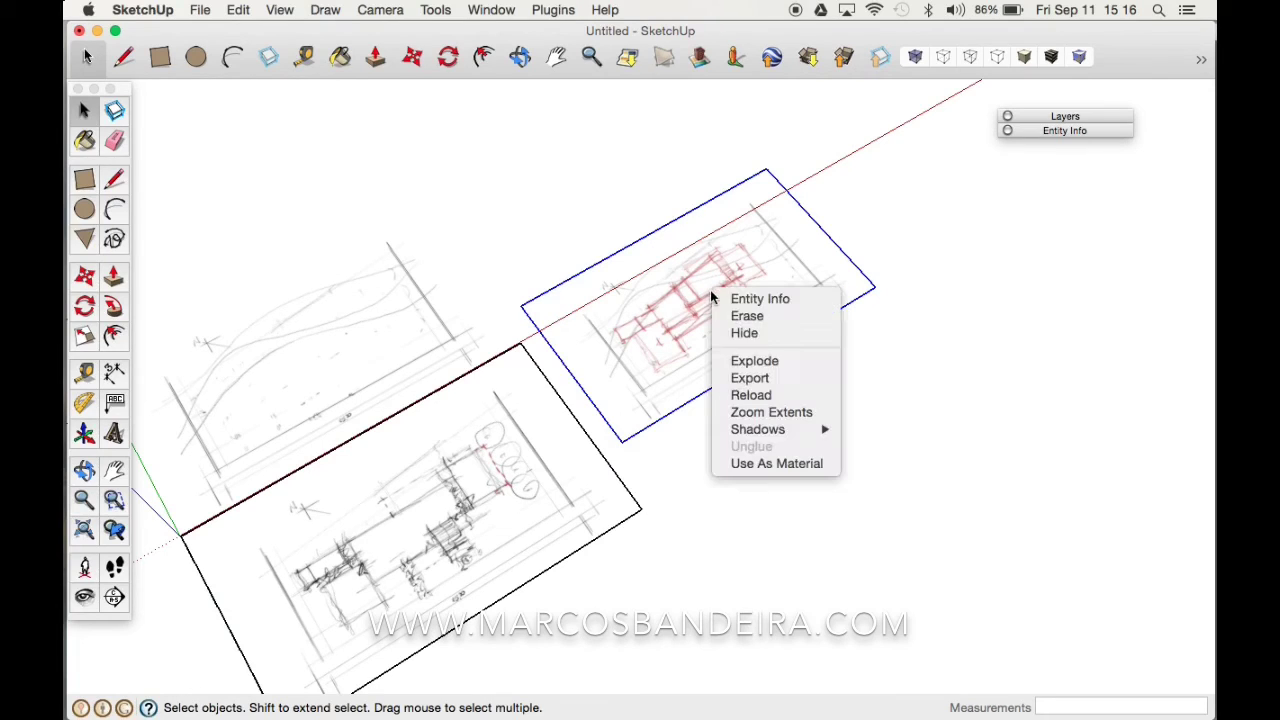
click(743, 366)
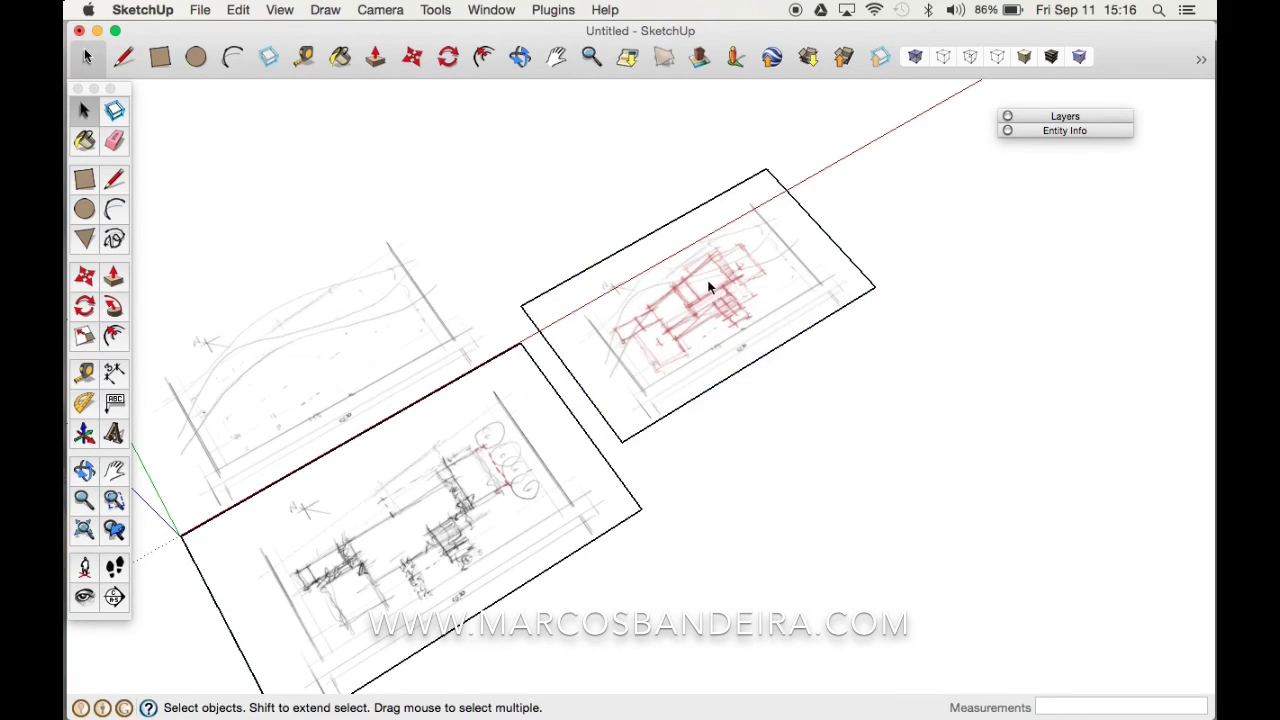
double_click(708, 287)
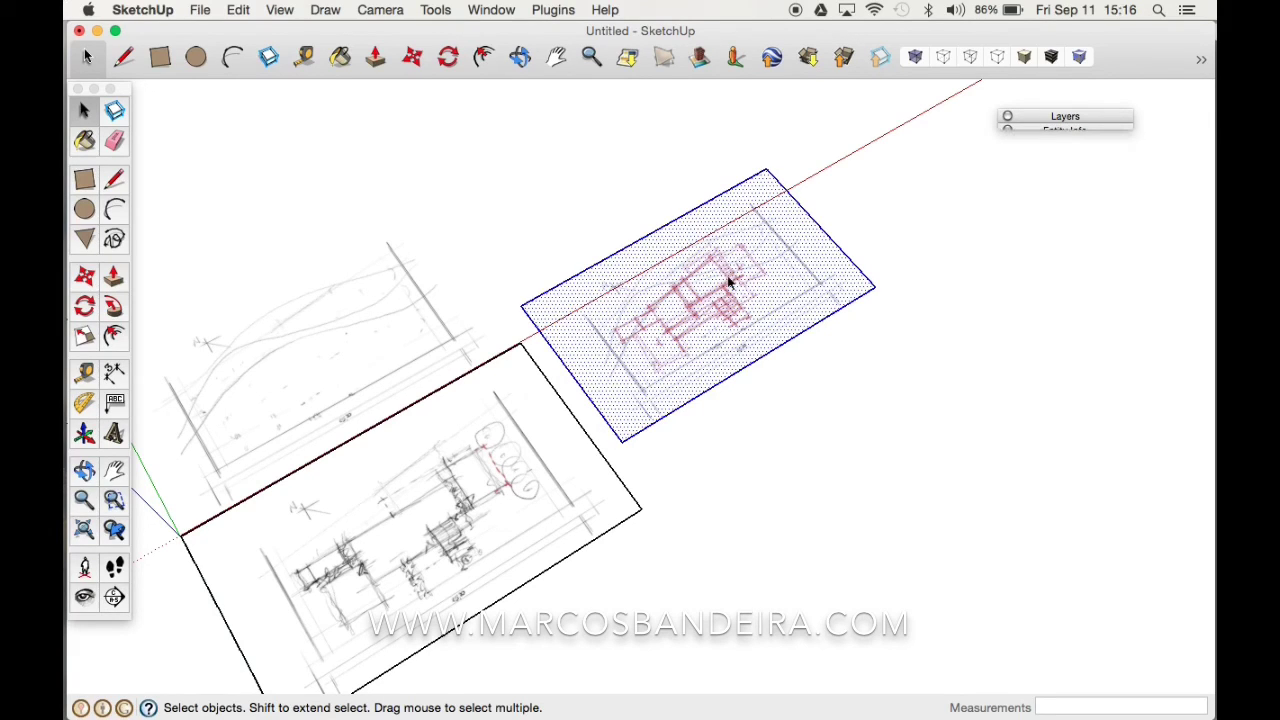
right_click(720, 250)
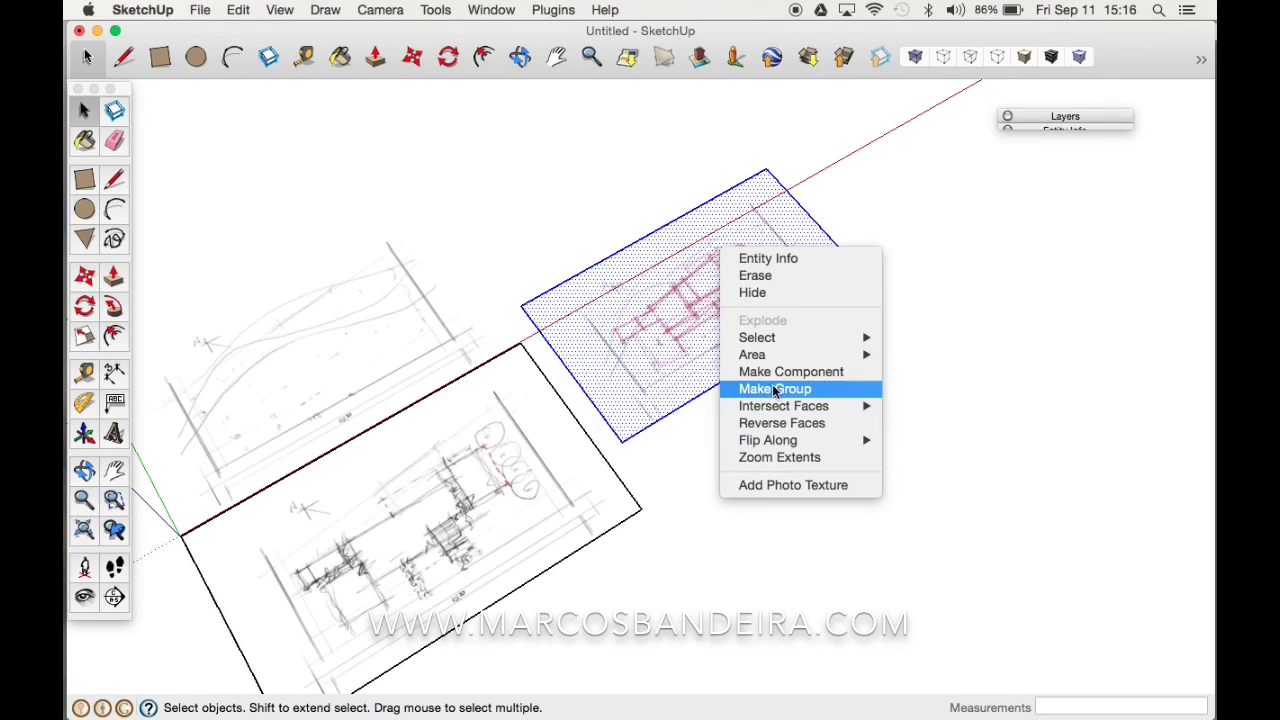
click(775, 390)
double_click(725, 286)
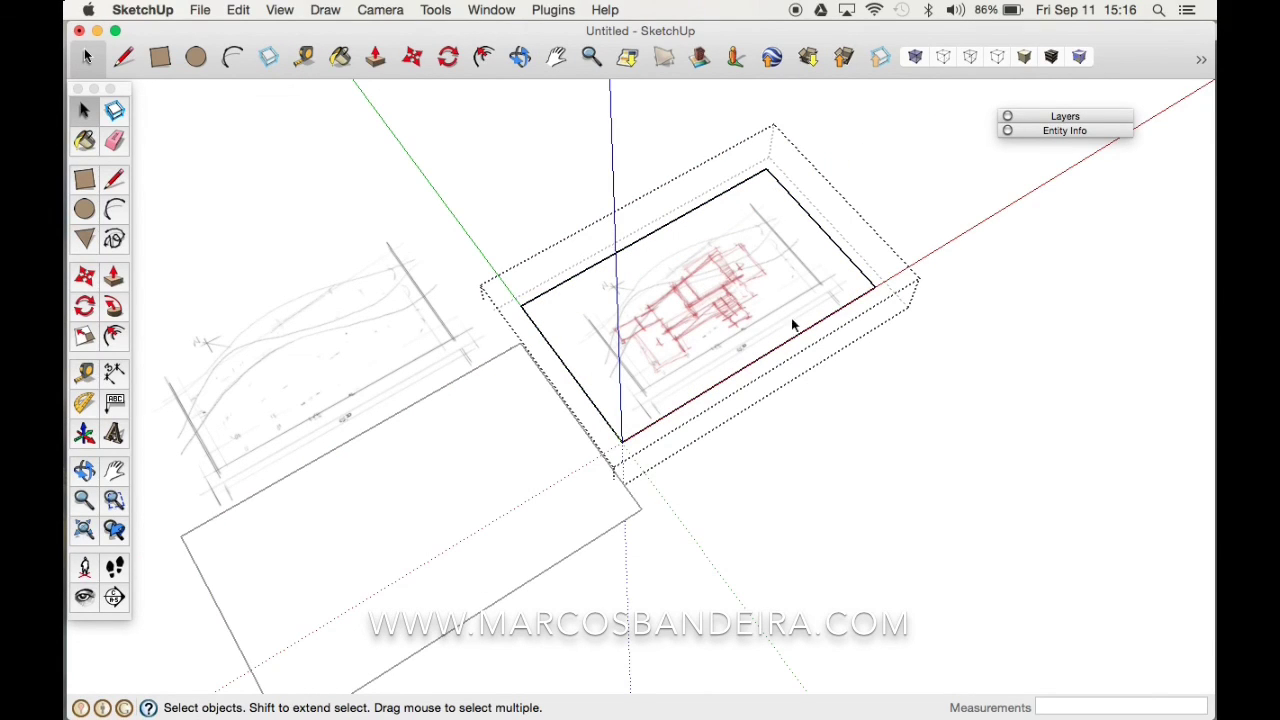
- Measure the red sketch's reference dimension line end to end with the Tape Measure
key(z)
drag(771, 349, 868, 104)
shift+middle_drag(868, 104, 594, 443)
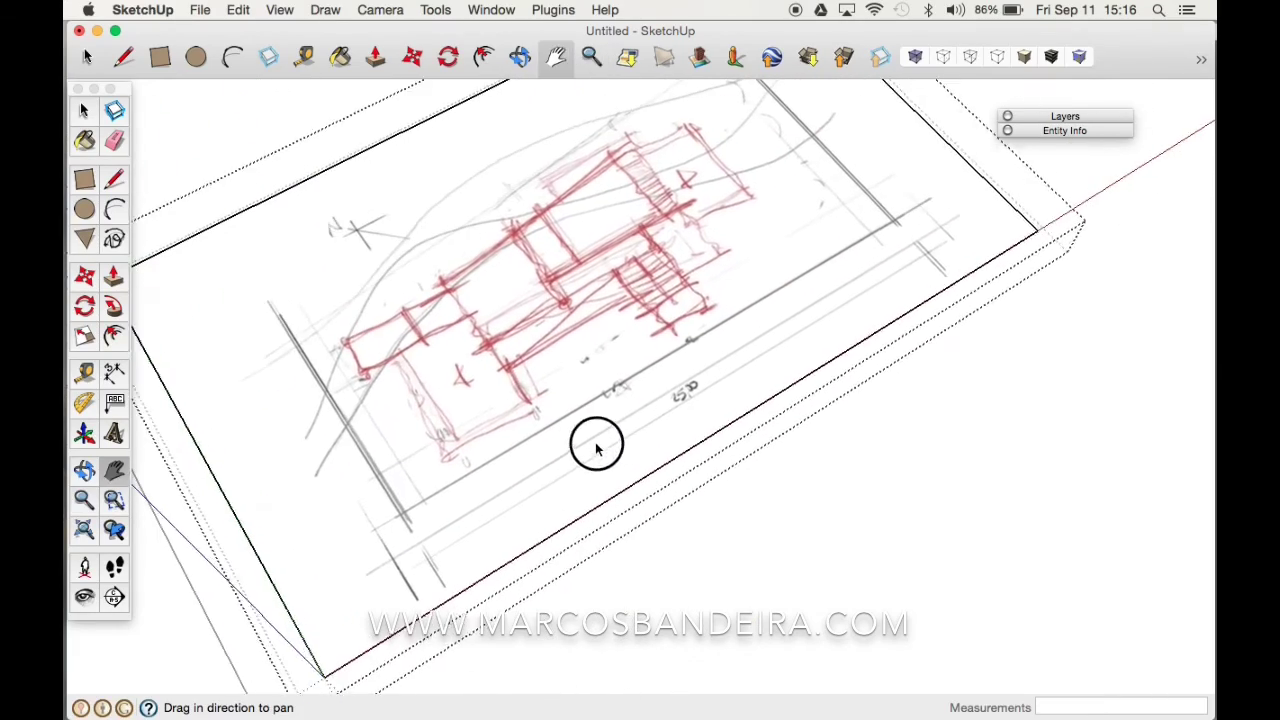
drag(760, 349, 786, 263)
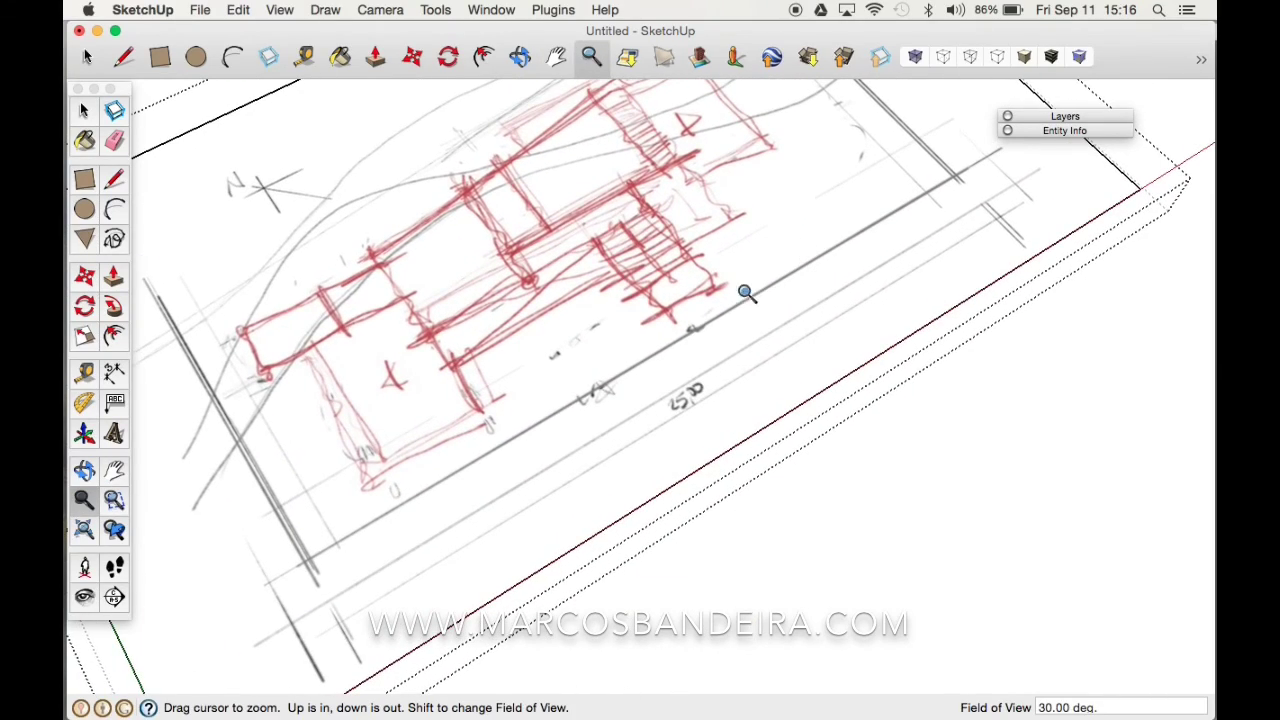
key(t)
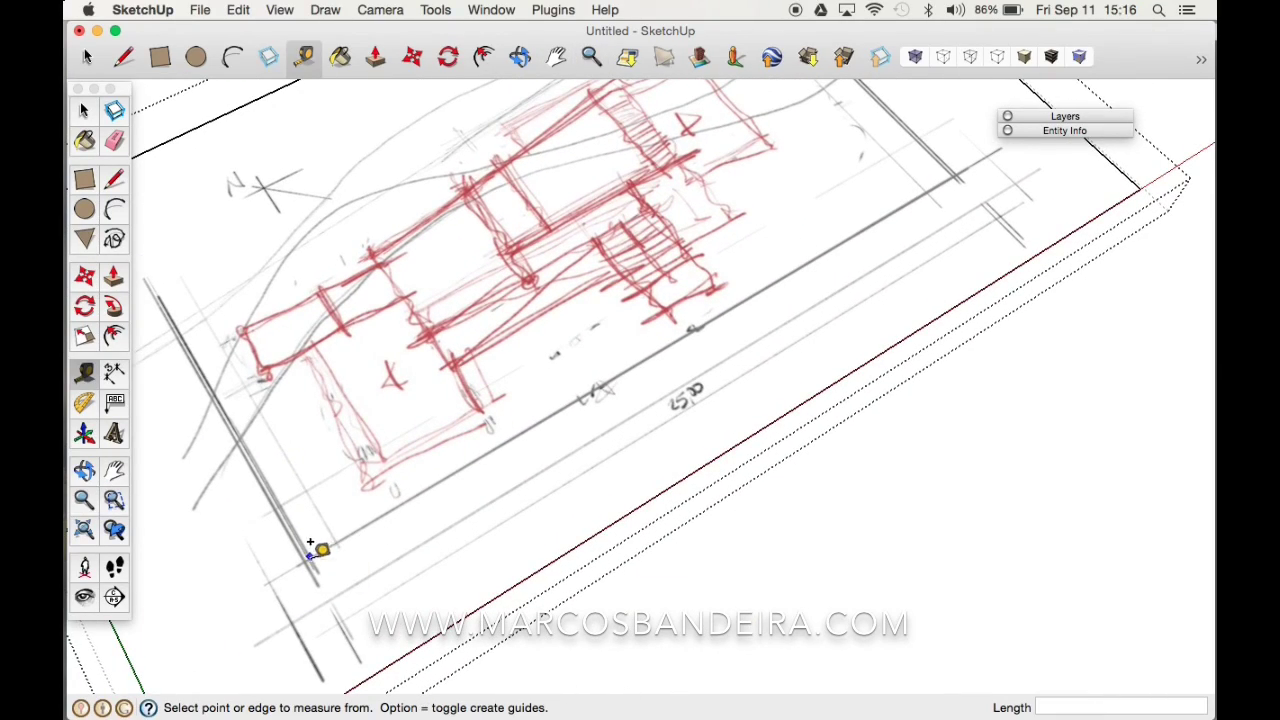
click(310, 556)
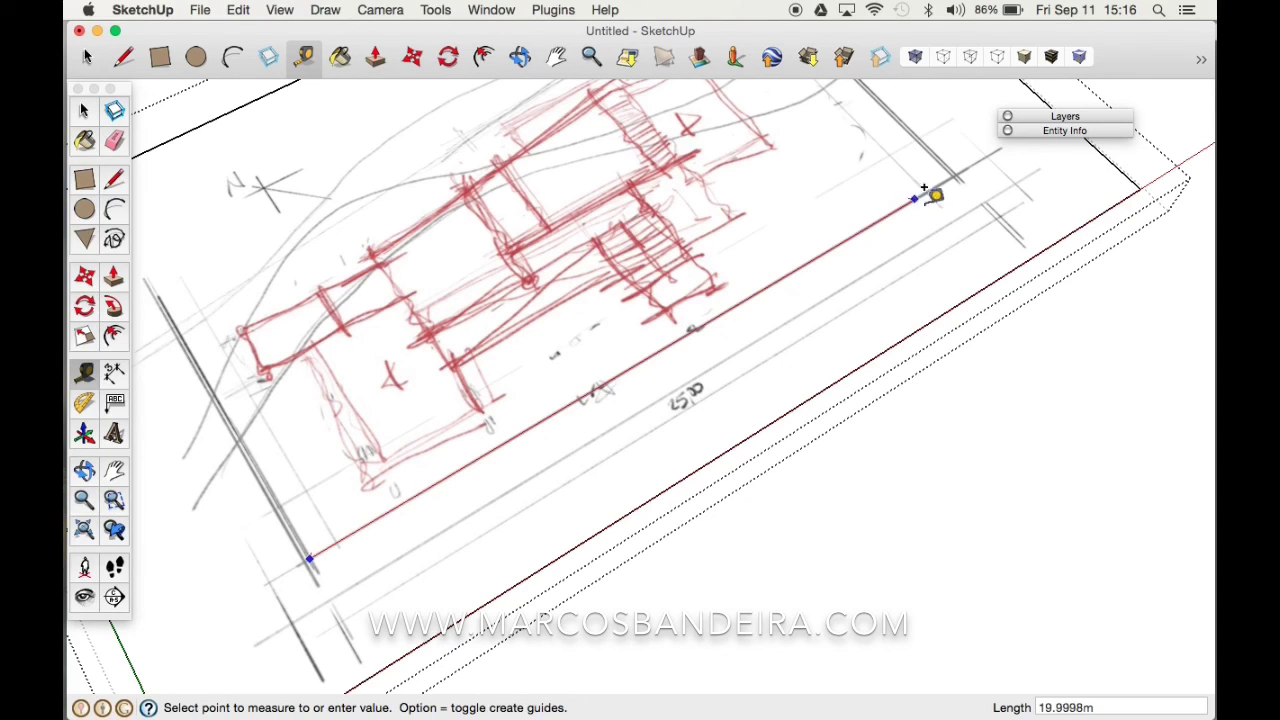
click(956, 168)
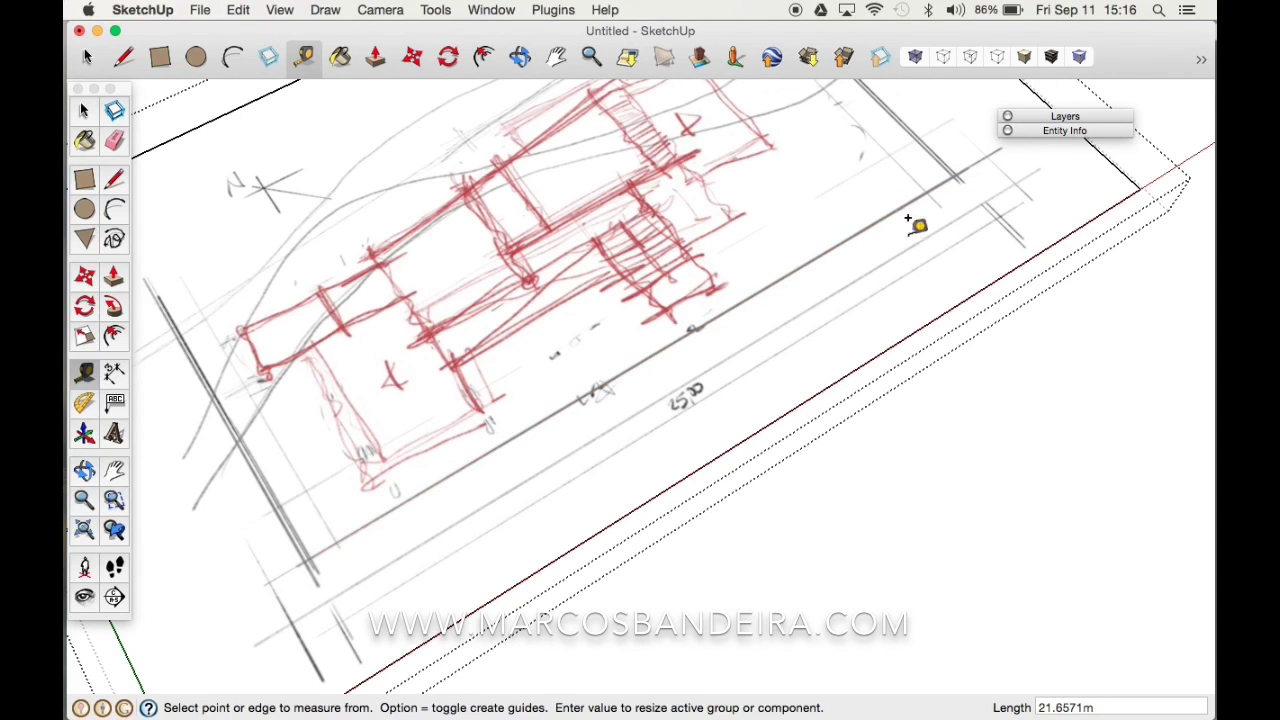
- Enter 25 m as the measured length and accept resizing the red sketch group
text(25)
key(Return)
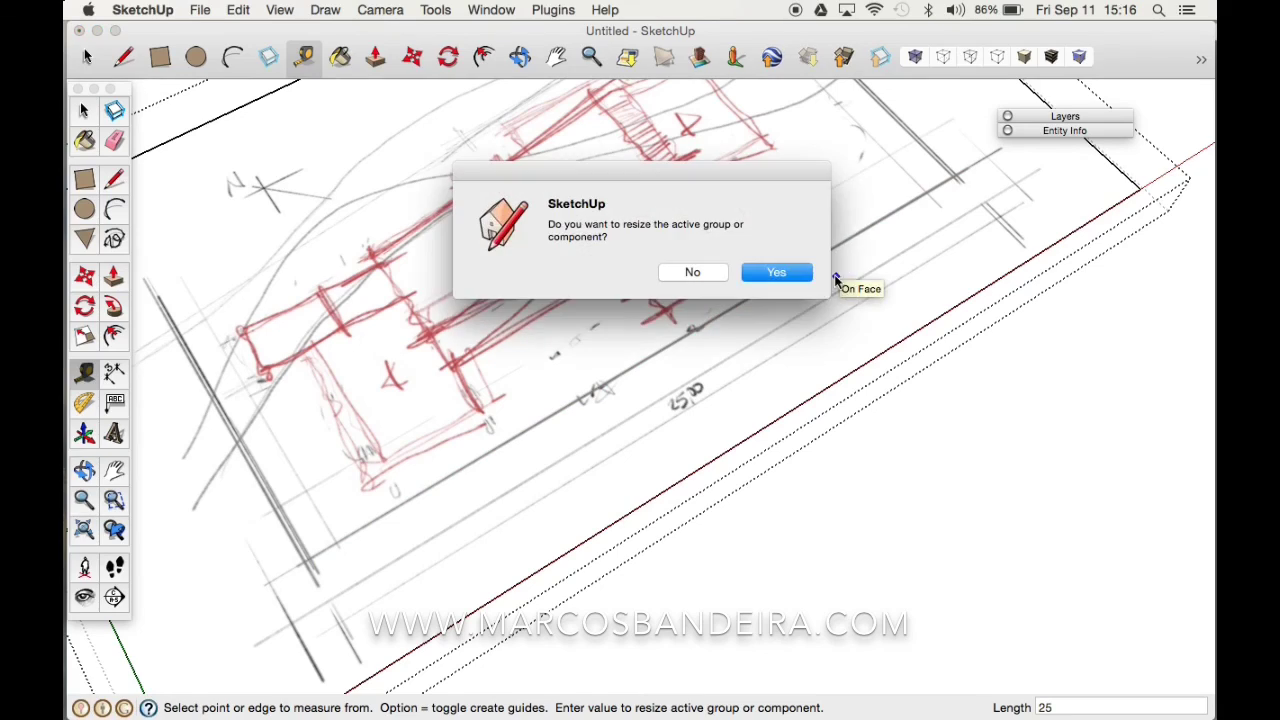
click(775, 273)
key(z)
drag(571, 334, 614, 554)
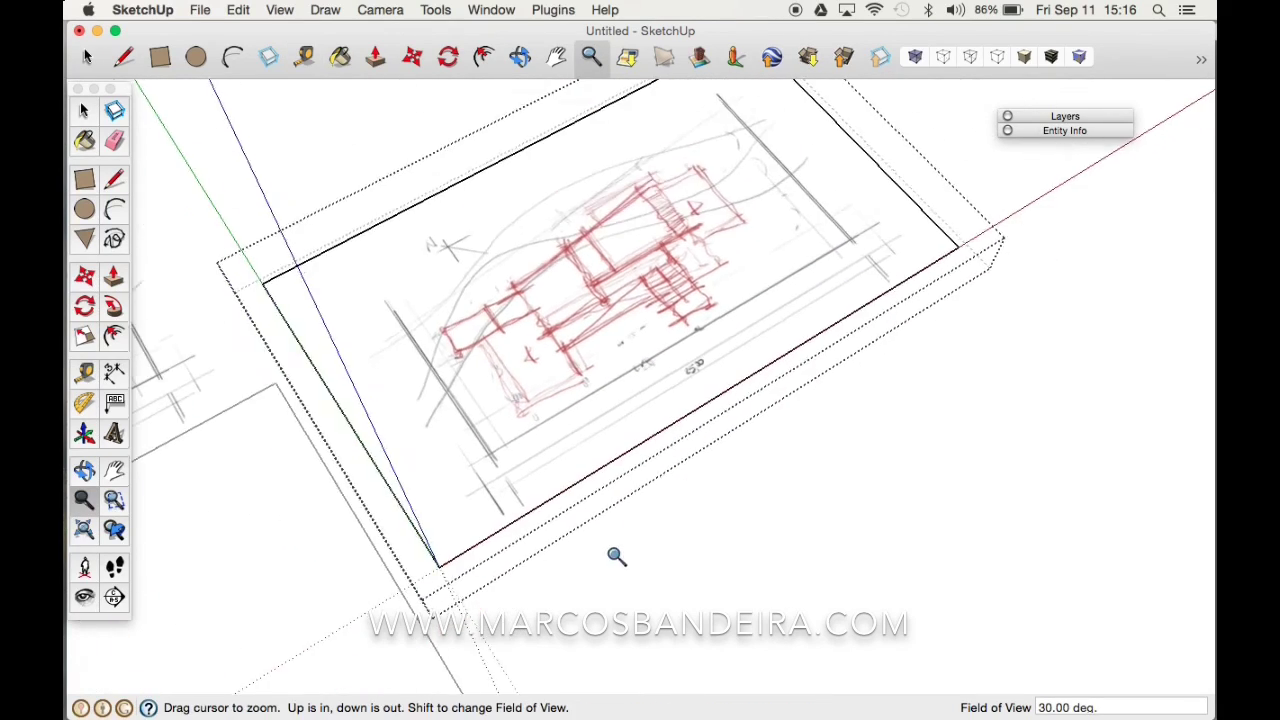
key(space)
key(h)
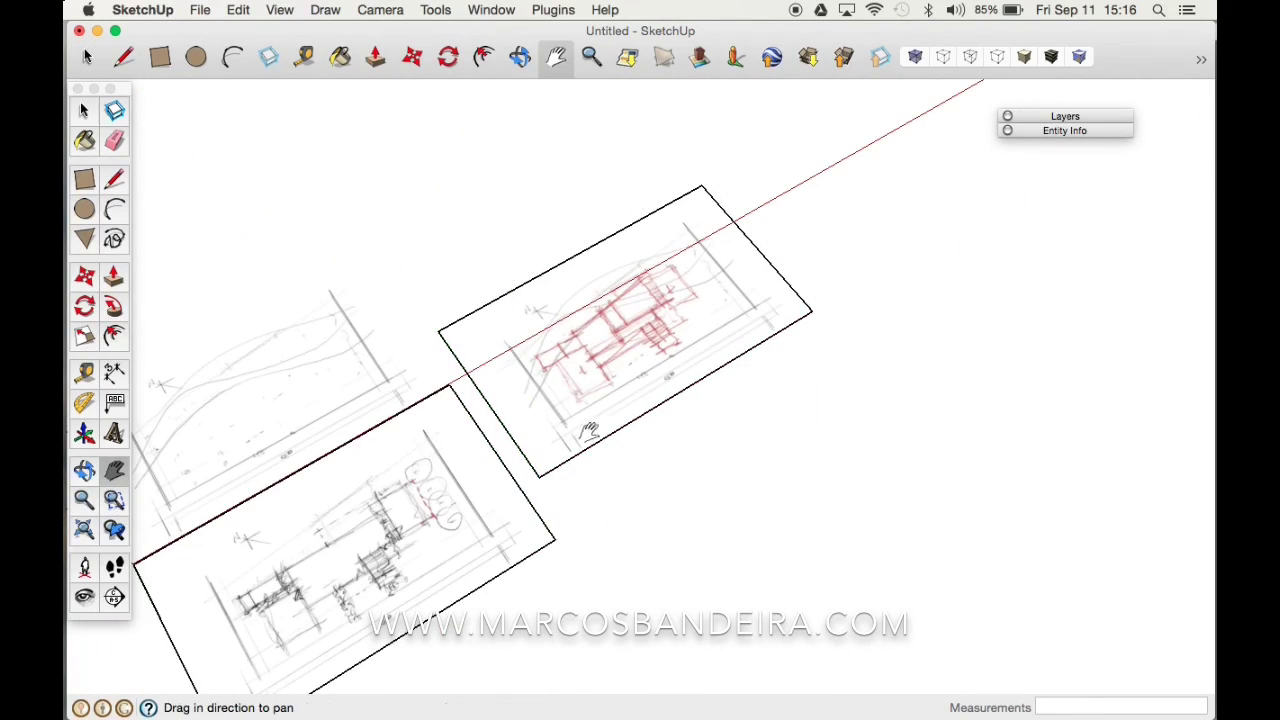
scroll(770, 400, up, 3)
drag(775, 342, 789, 314)
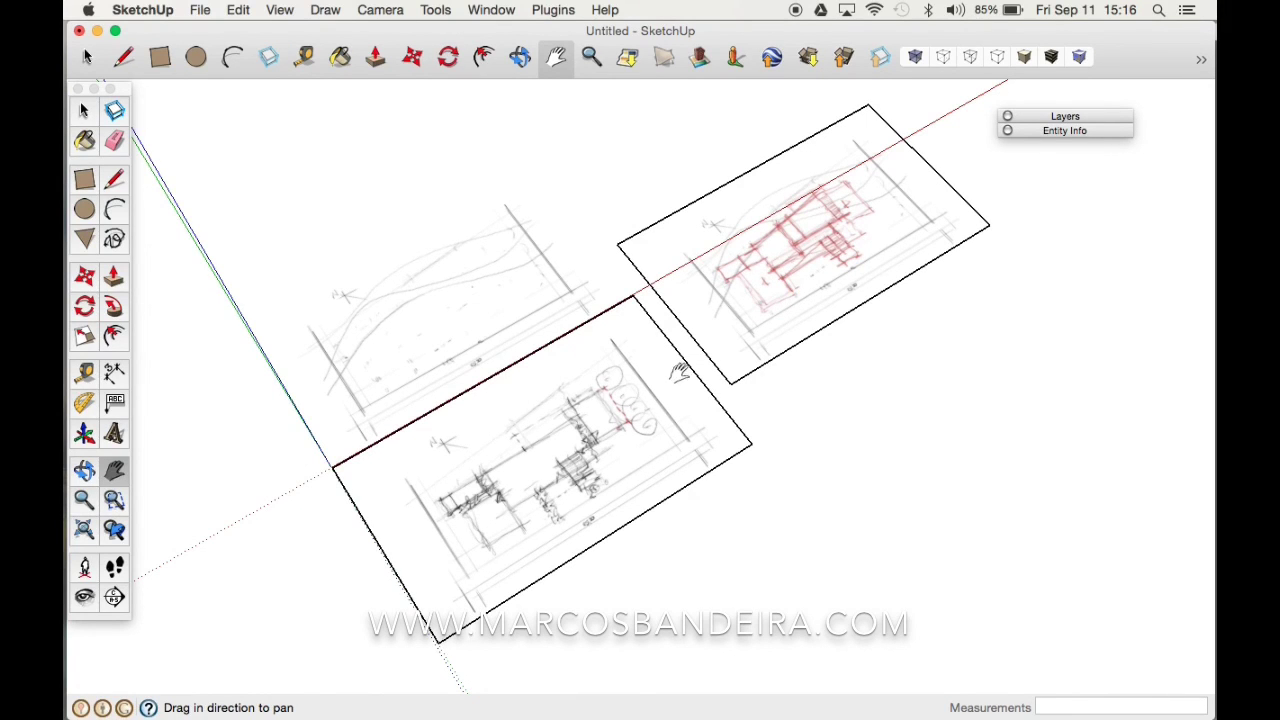
mouse_move(703, 433)
middle_down()
mouse_move(671, 451)
mouse_move(728, 437)
mouse_move(549, 380)
mouse_move(641, 416)
middle_up()
key(space)
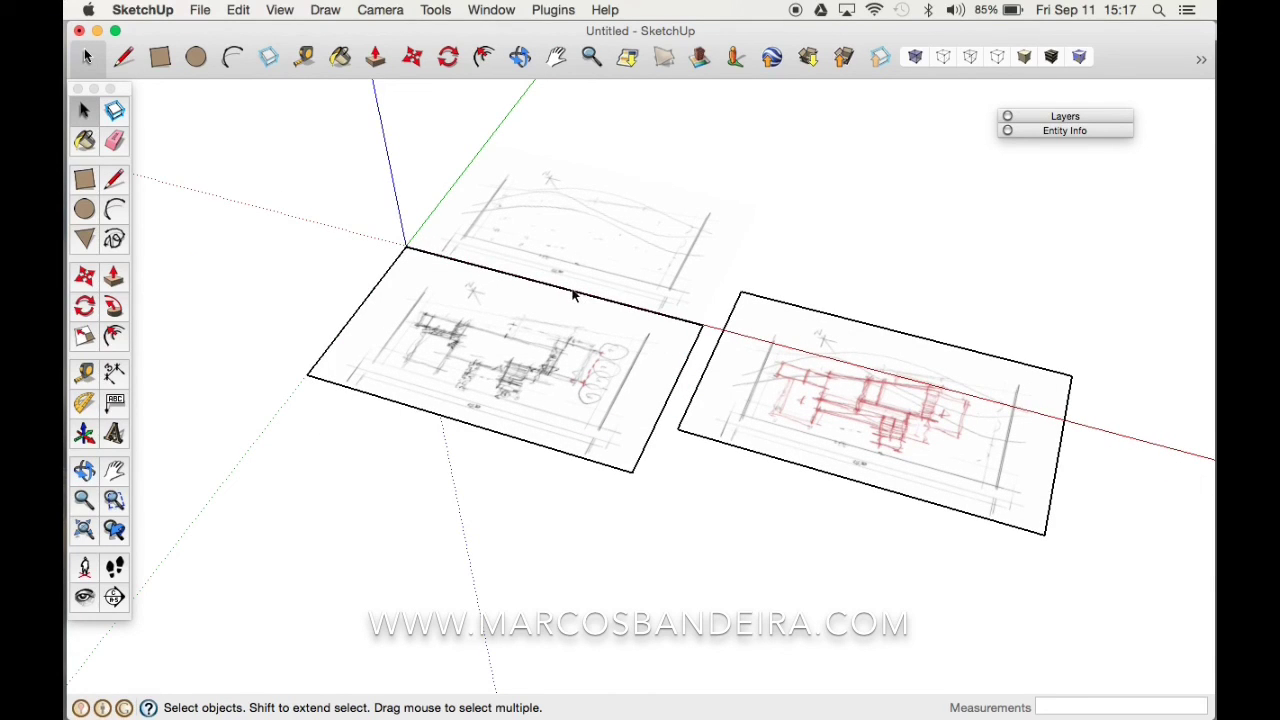